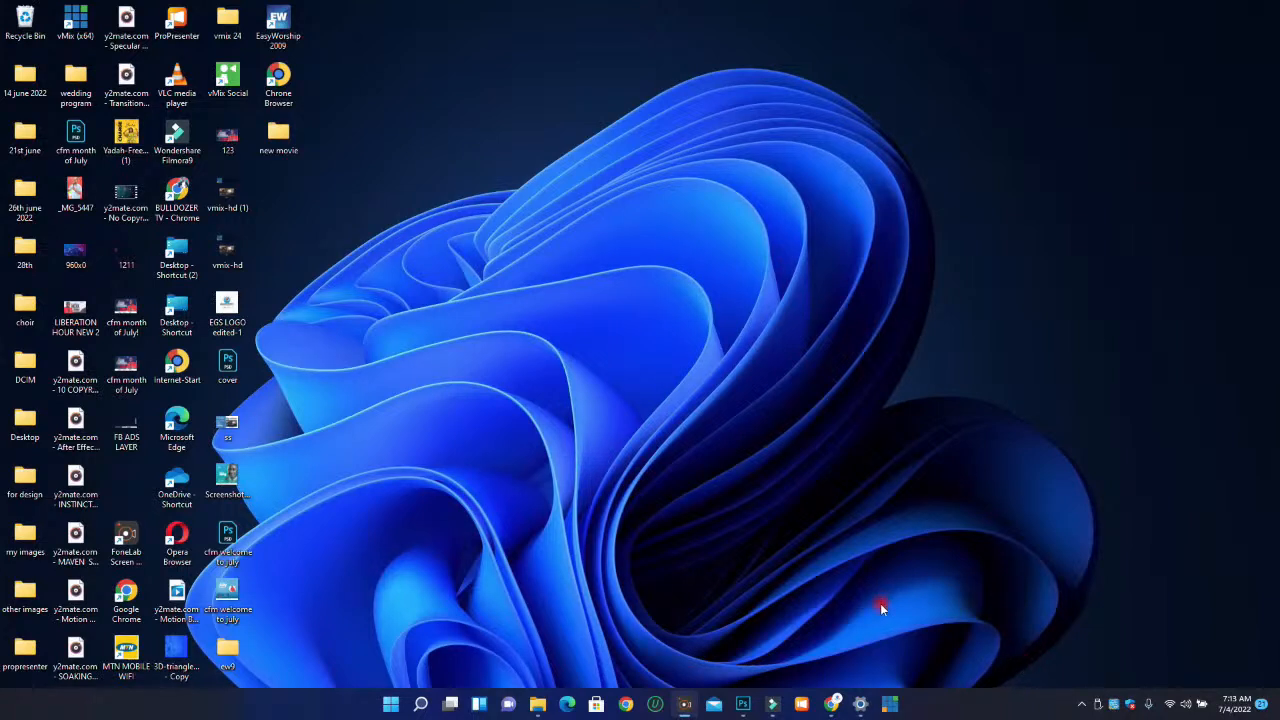
Bring up vMix, switch to Chrome and open speedtest.net in a new browser tab
left_click(886, 705)
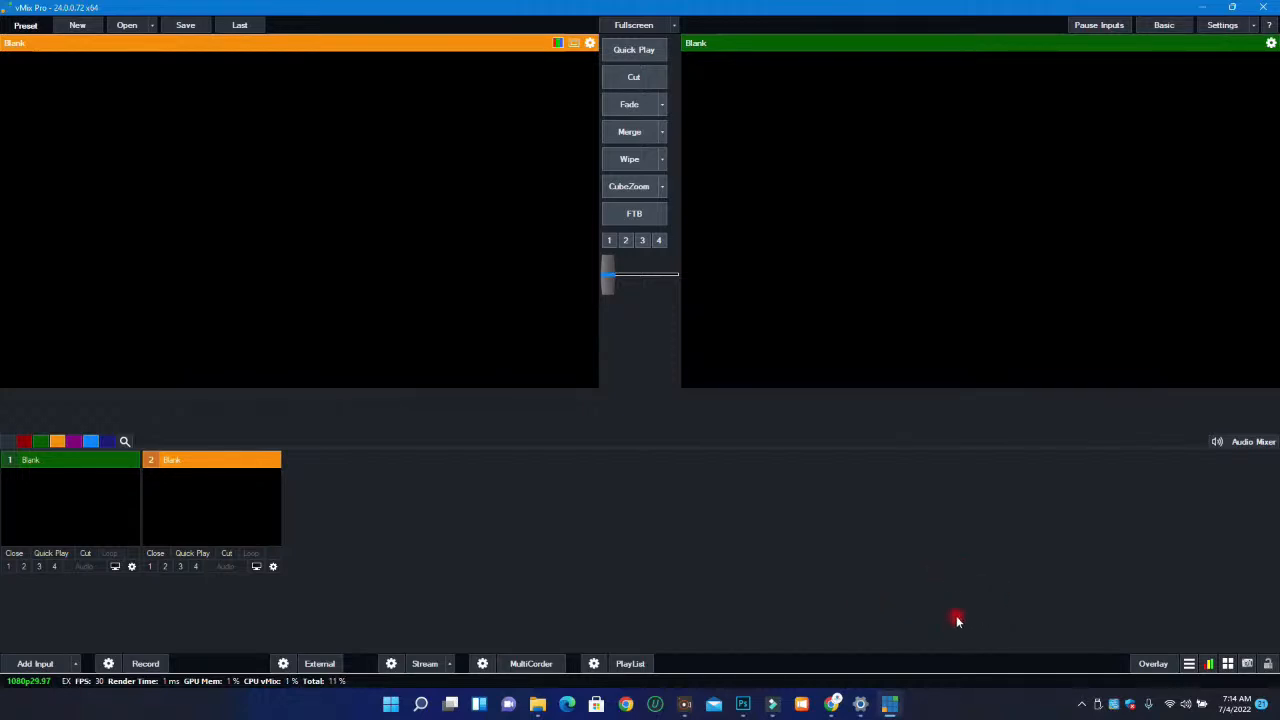
mouse_move(838, 707)
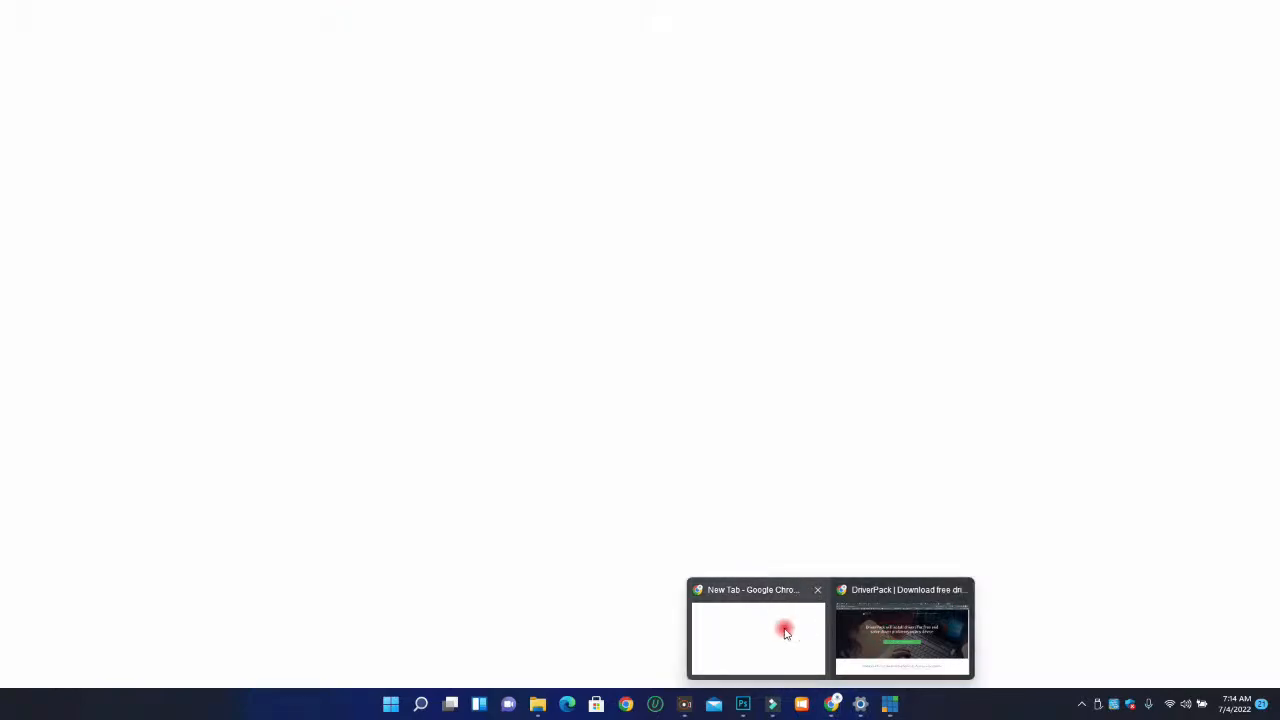
left_click(784, 629)
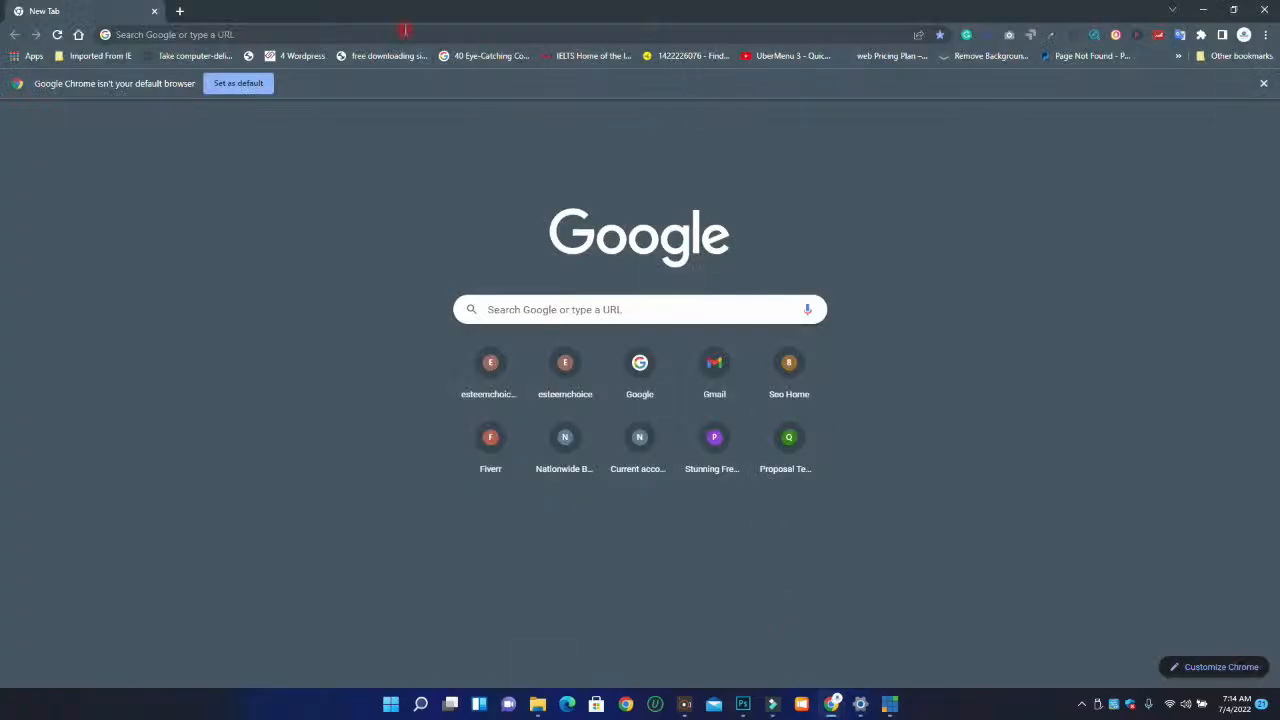
left_click(180, 11)
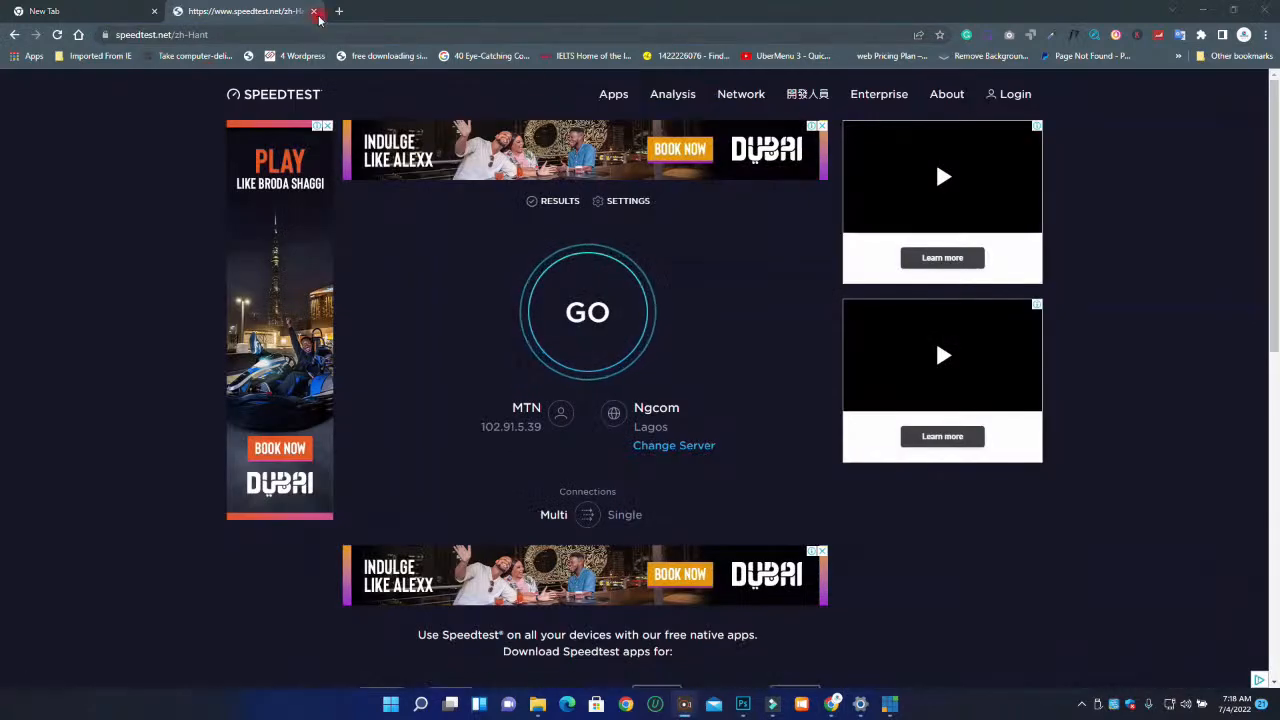
Check the internet provider shown on the Speedtest page and start the connection speed test
left_click(338, 11)
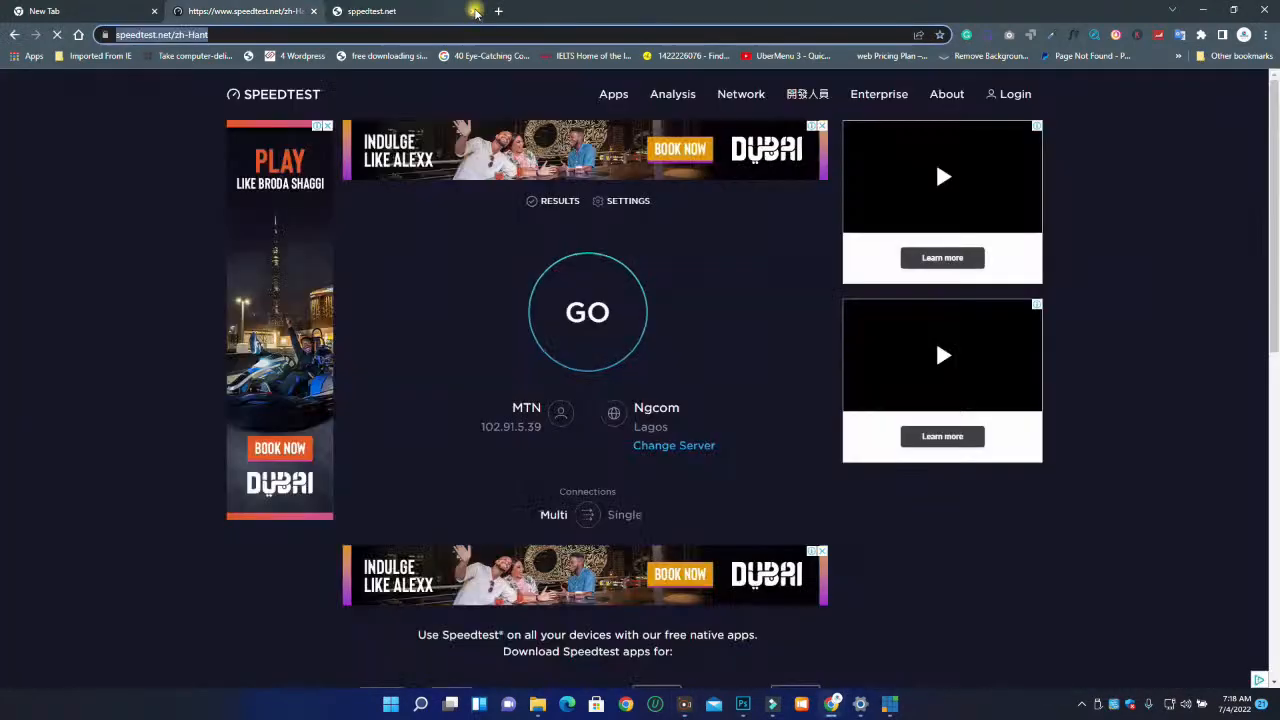
left_click(475, 11)
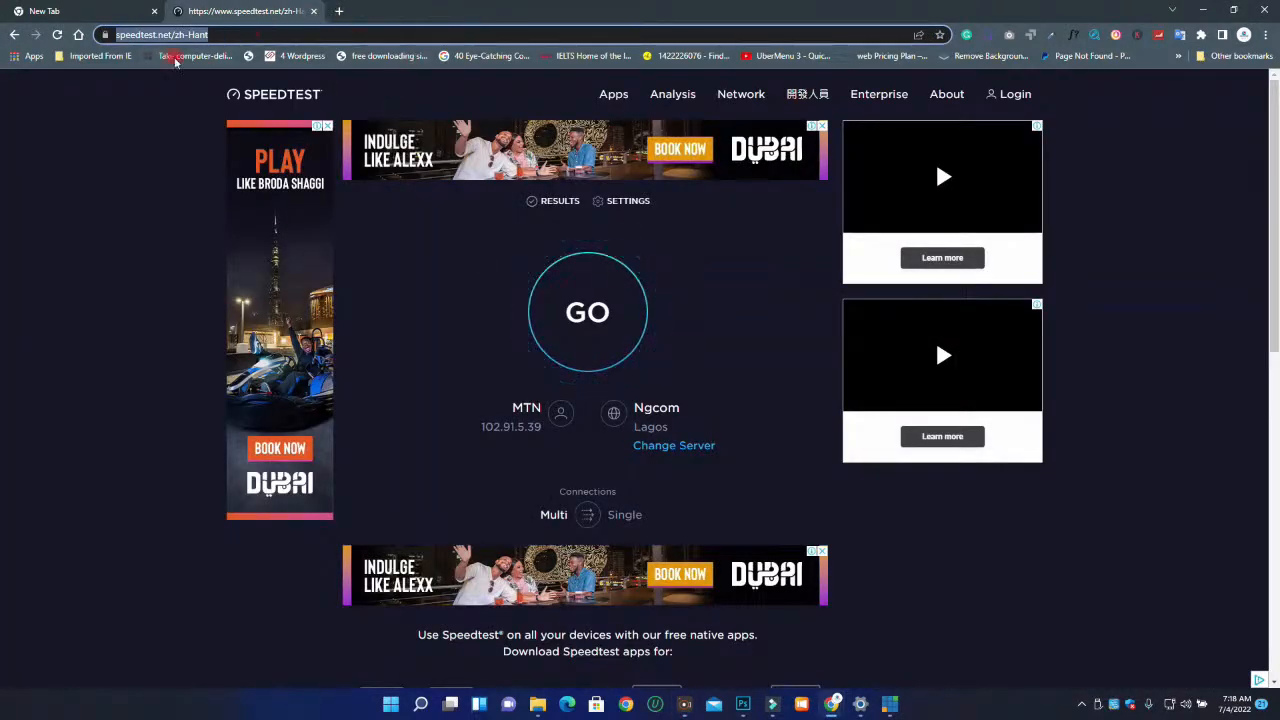
left_click(157, 36)
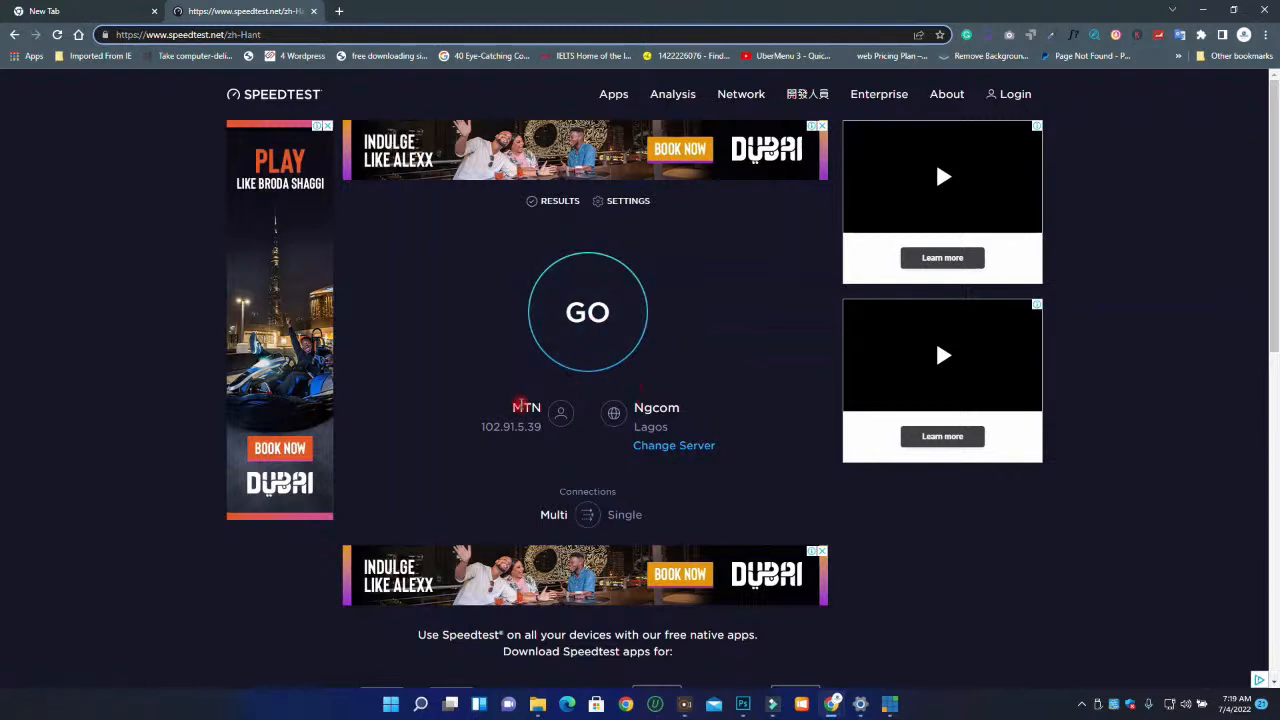
left_click_drag(506, 410, 543, 405)
left_click(487, 426)
left_click(715, 370)
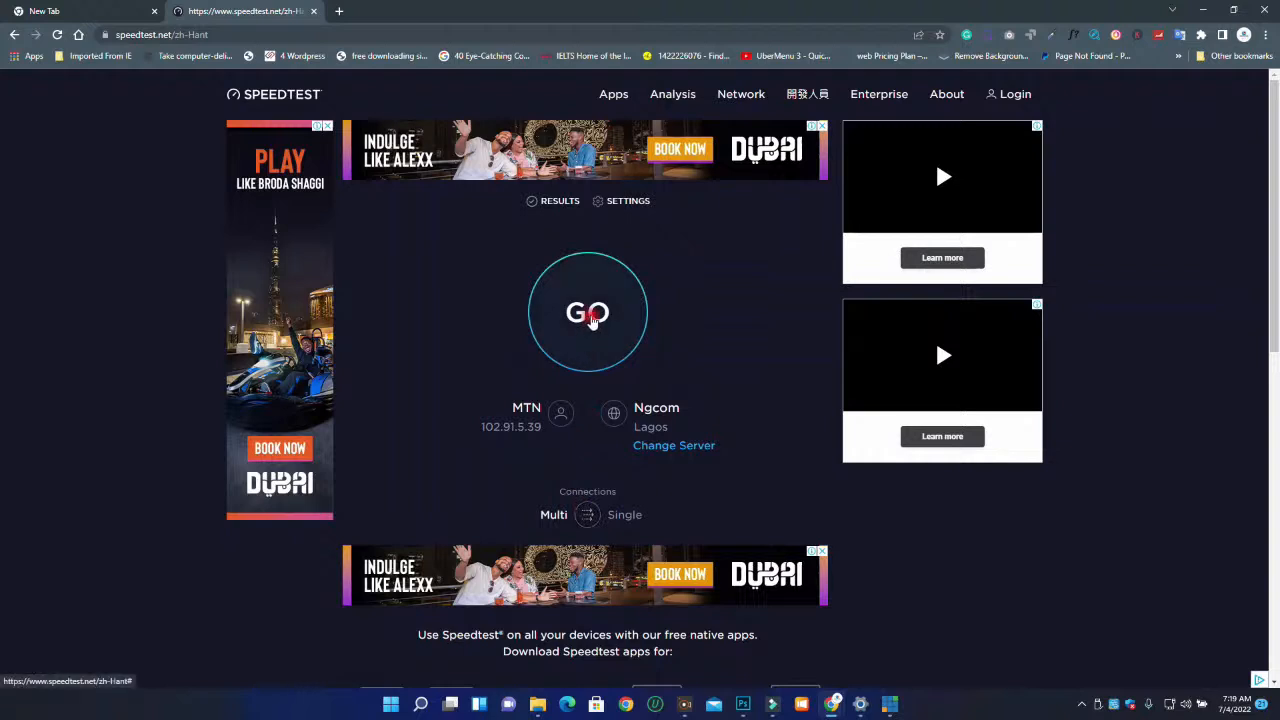
left_click(591, 318)
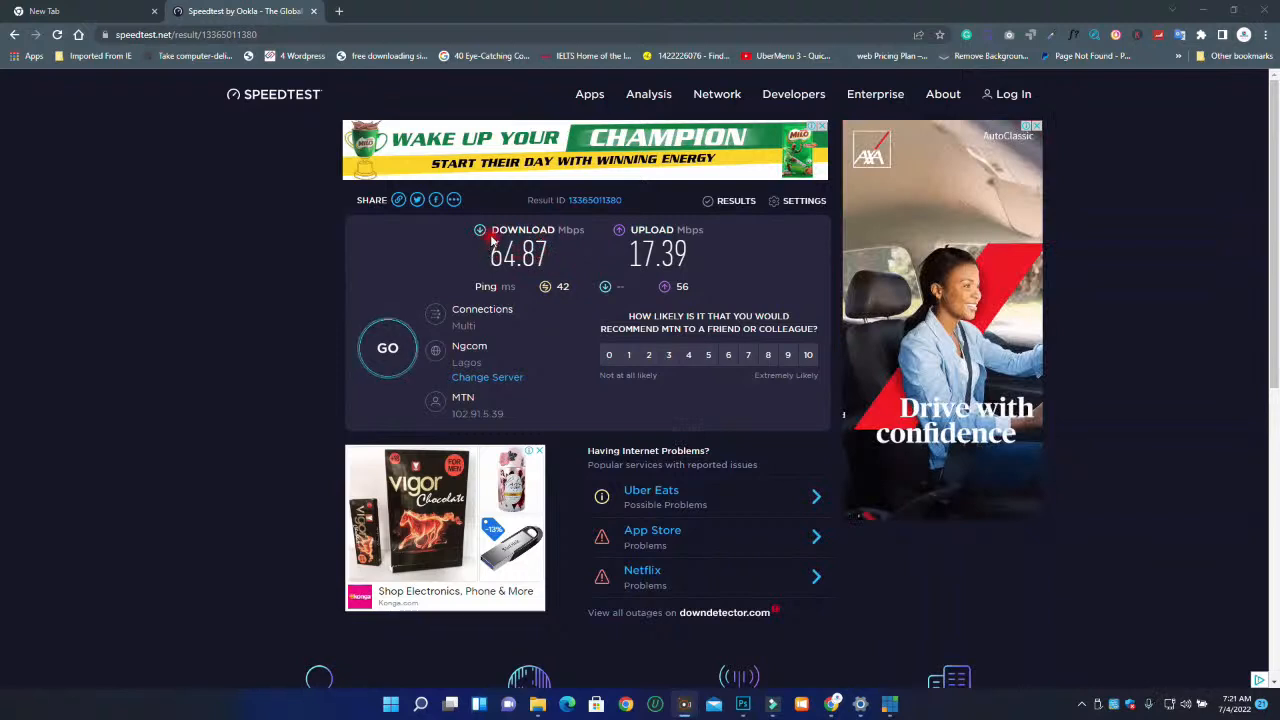
Examine the download and upload speeds in the Speedtest result, focusing on the upload speed available for streaming
left_click_drag(490, 229, 578, 254)
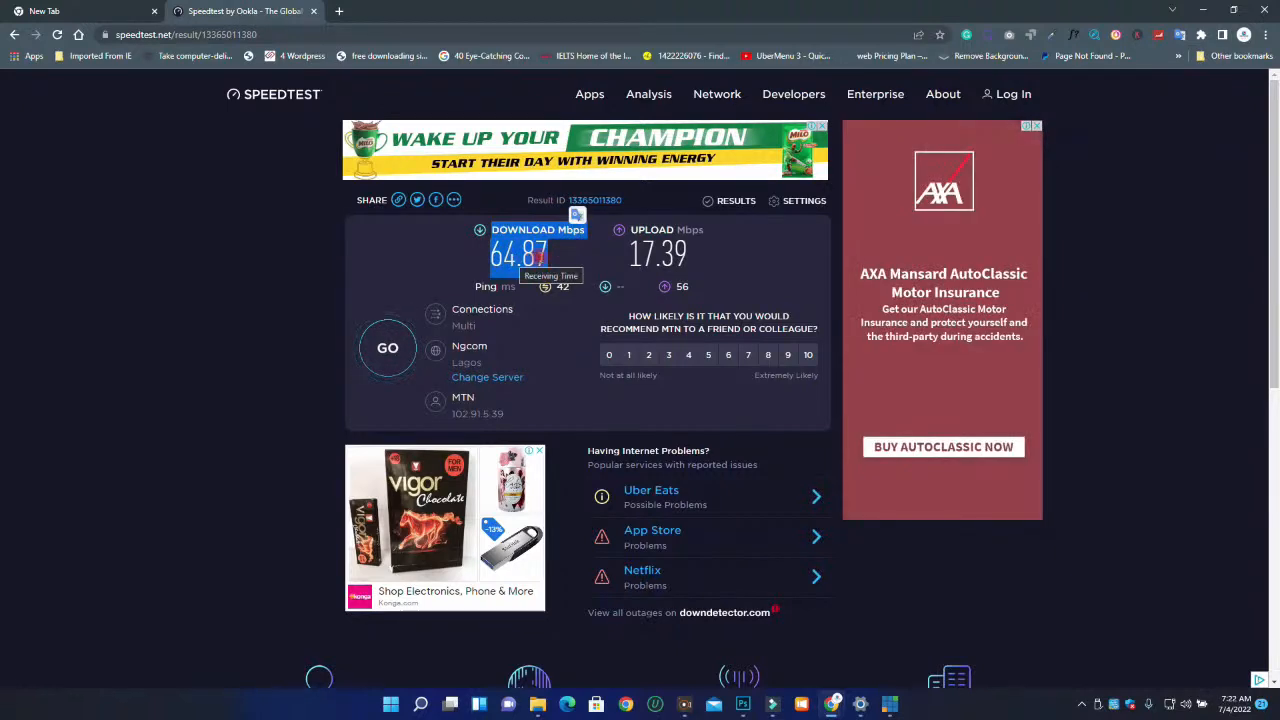
left_click_drag(632, 229, 700, 262)
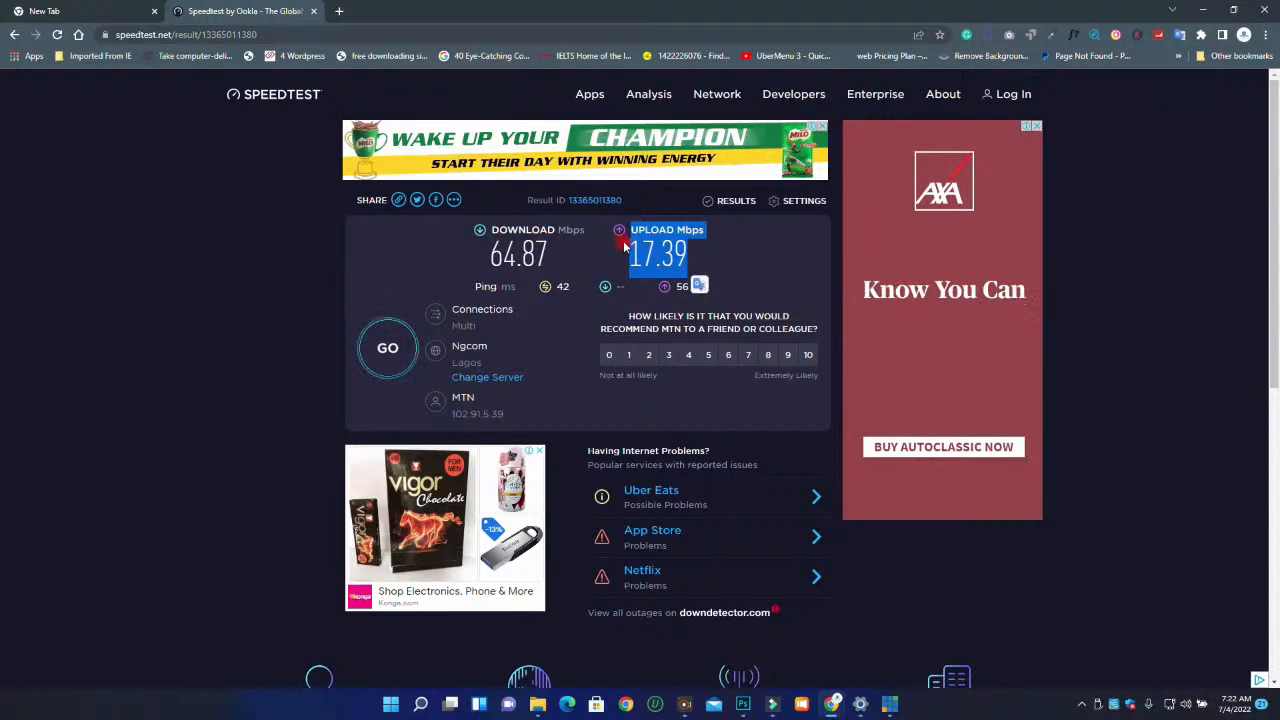
left_click_drag(626, 250, 709, 252)
left_click(709, 252)
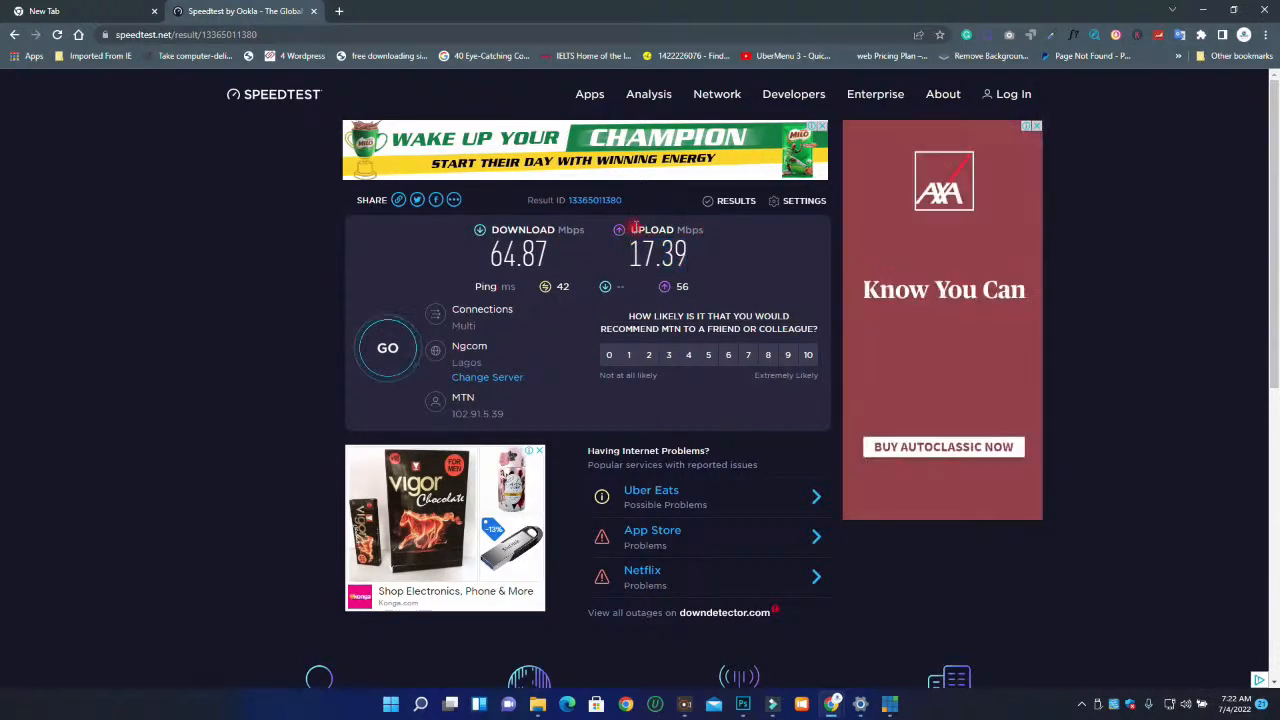
left_click_drag(632, 226, 707, 266)
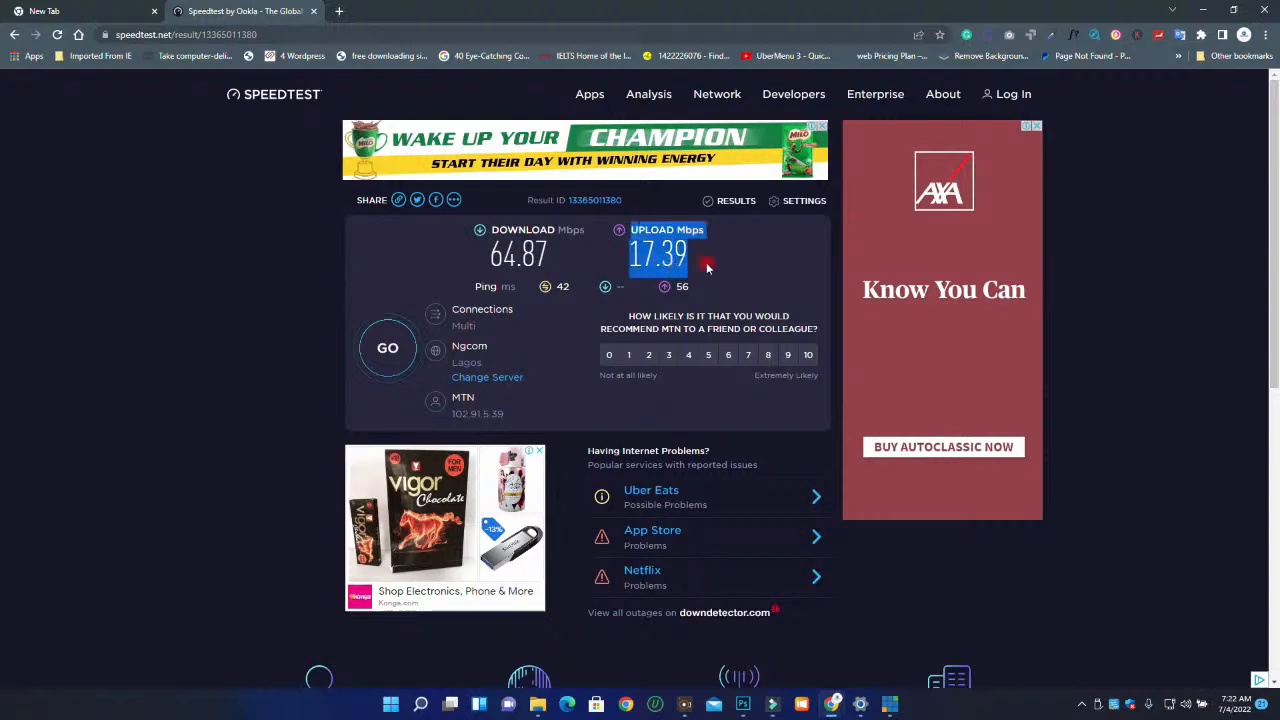
left_click_drag(485, 232, 575, 268)
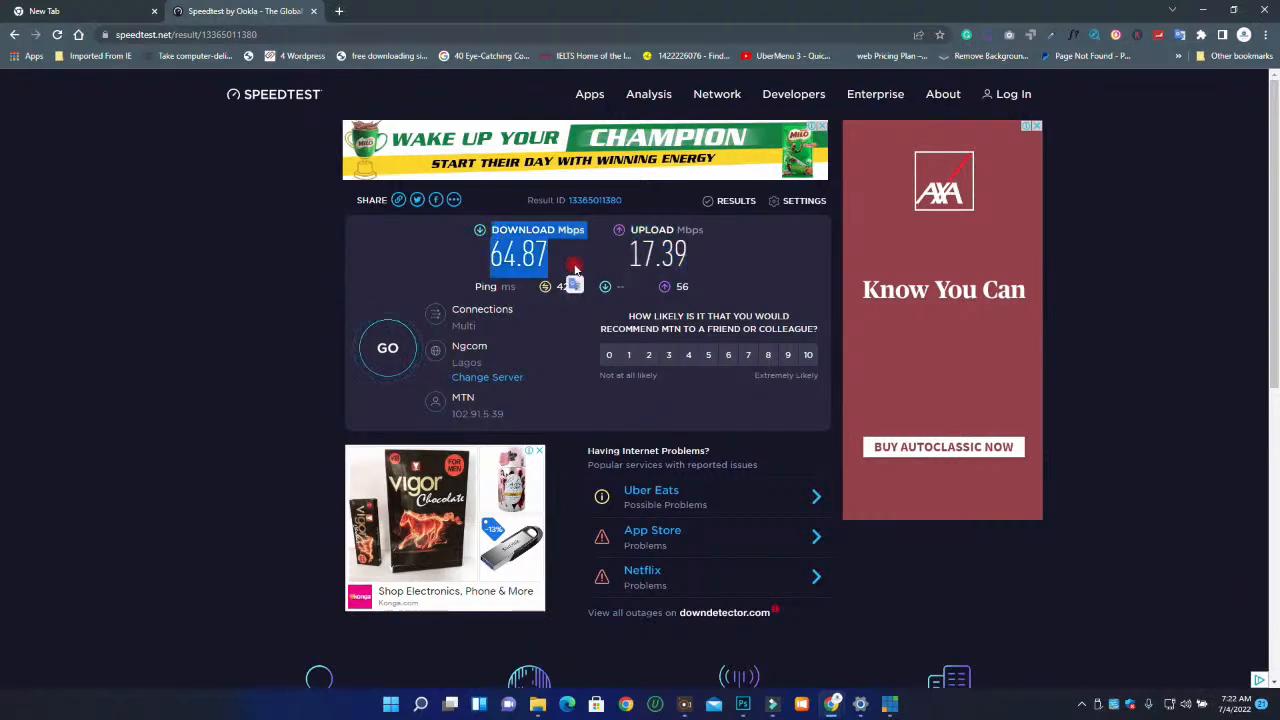
left_click(576, 407)
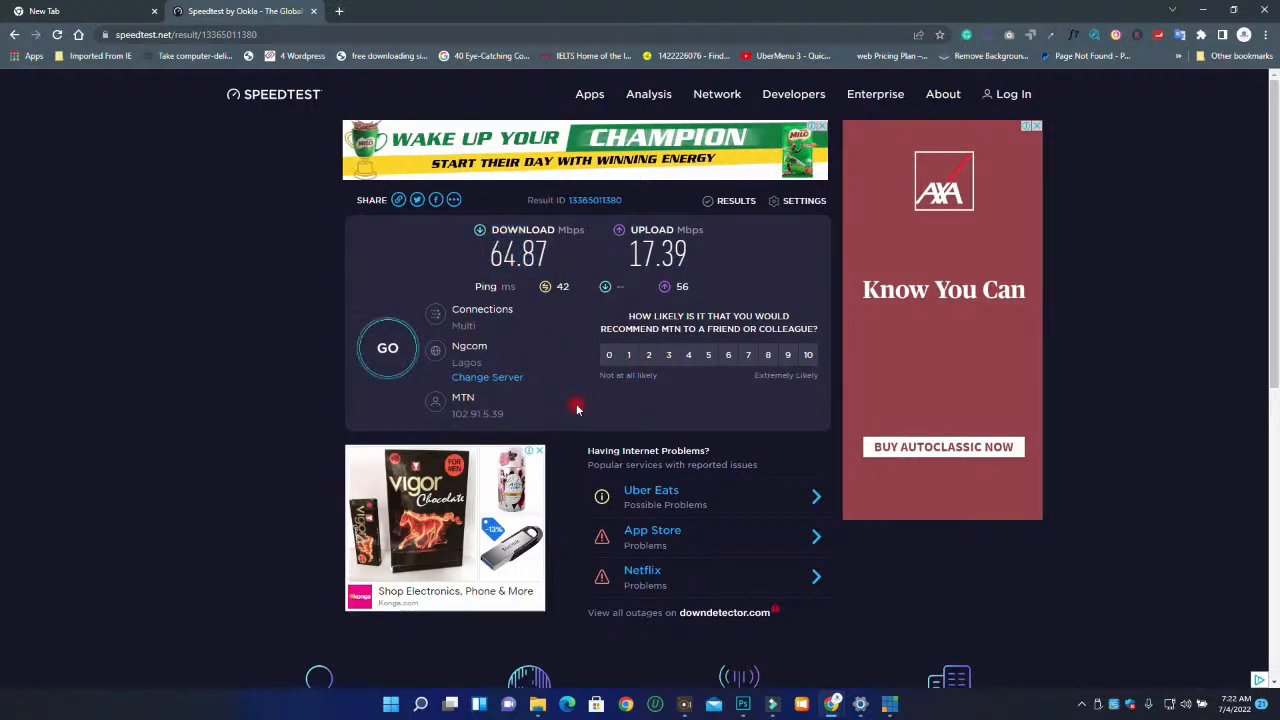
double_click(557, 237)
double_click(538, 252)
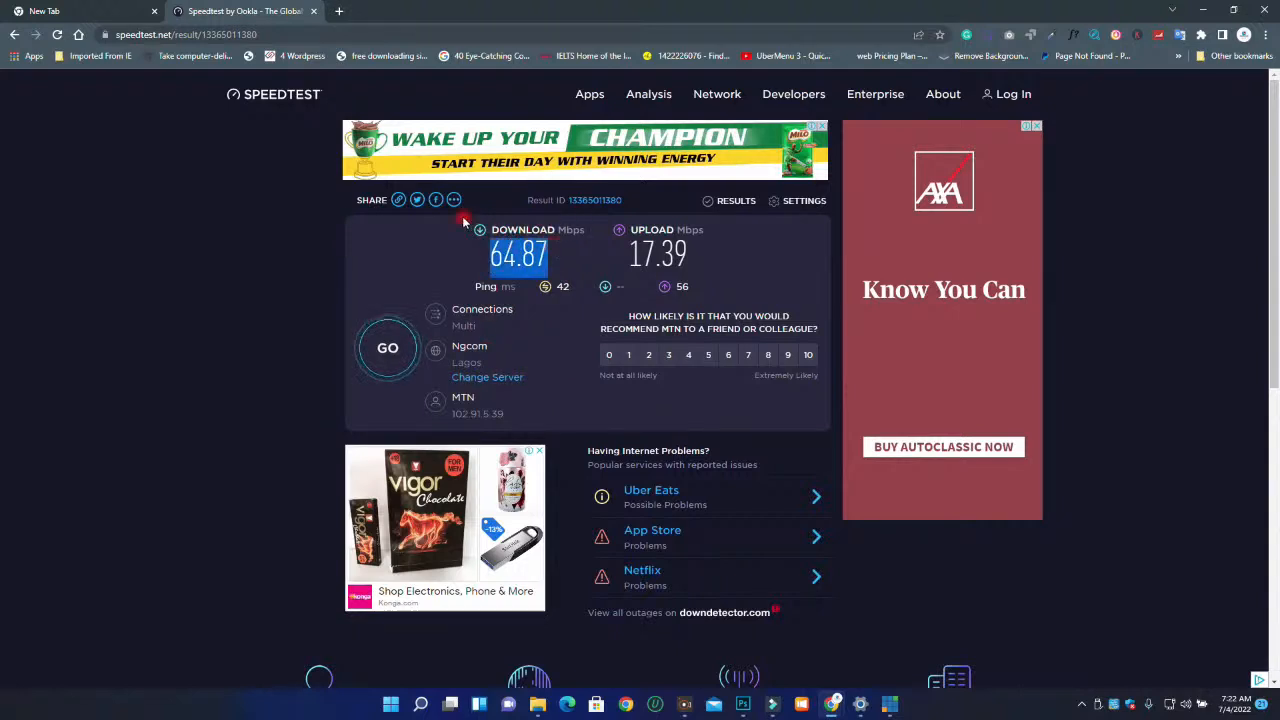
left_click_drag(490, 228, 548, 260)
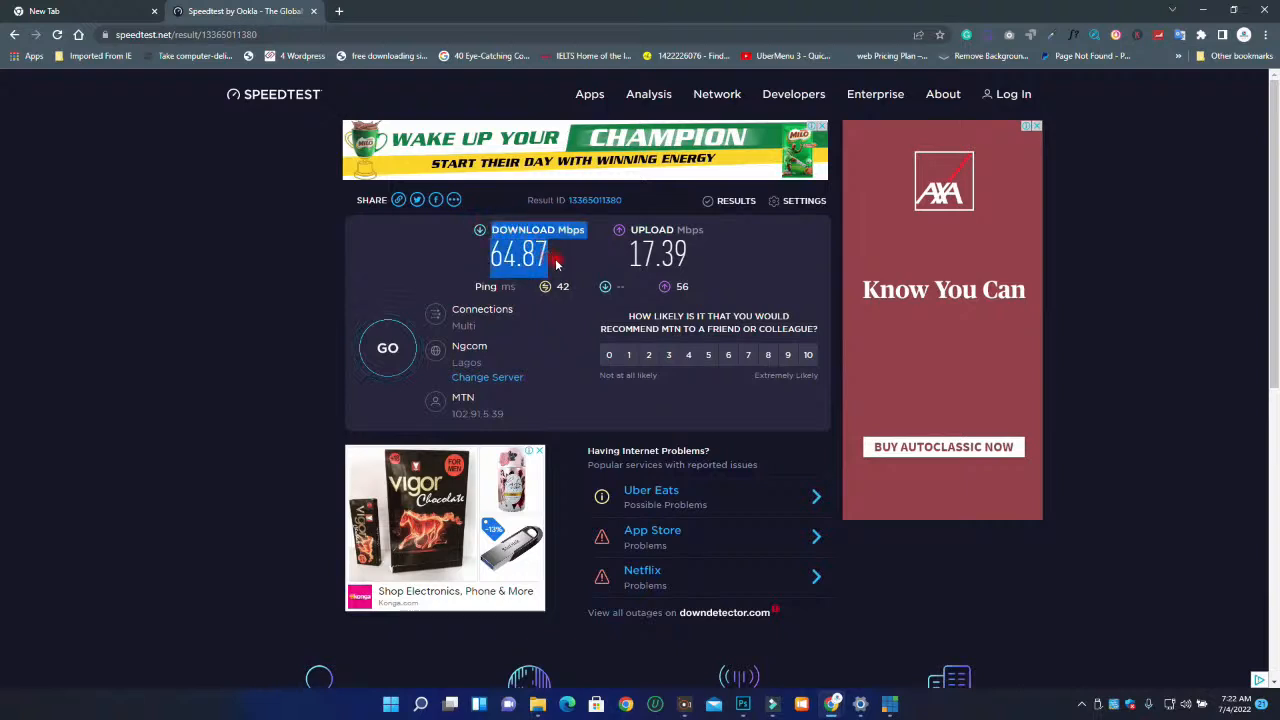
left_click_drag(636, 244, 694, 252)
left_click(666, 254)
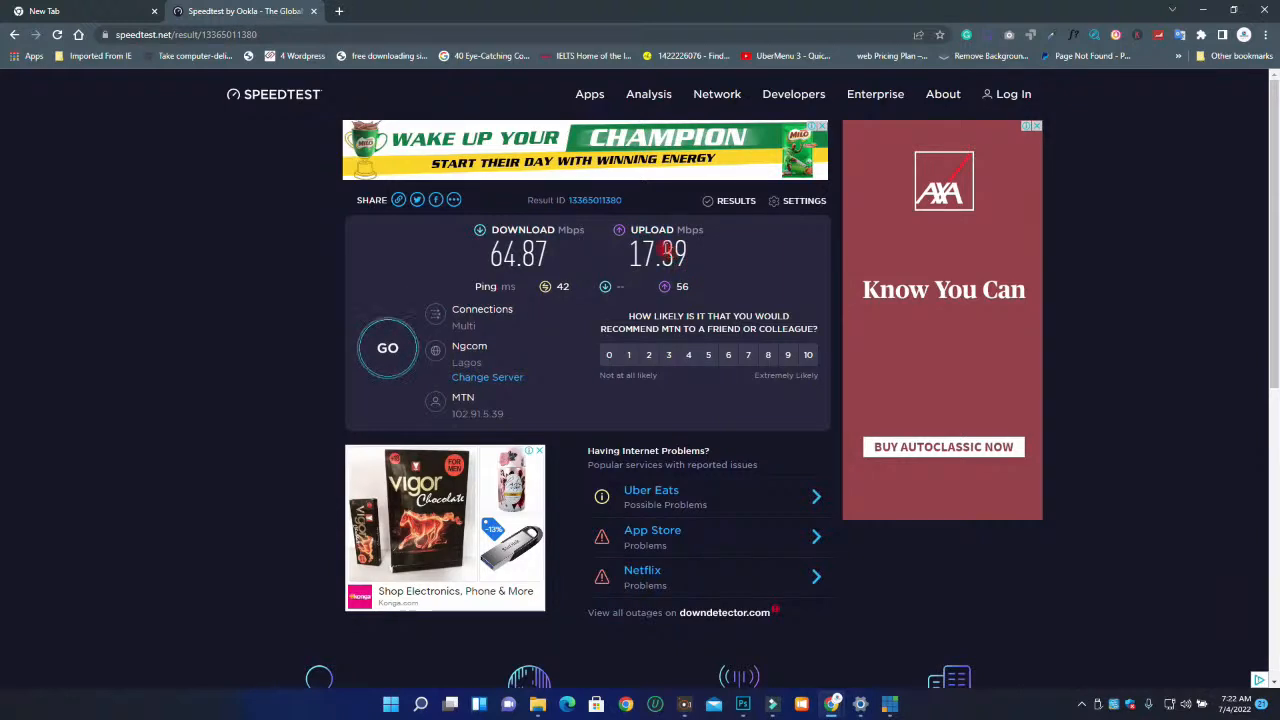
left_click_drag(630, 252, 681, 244)
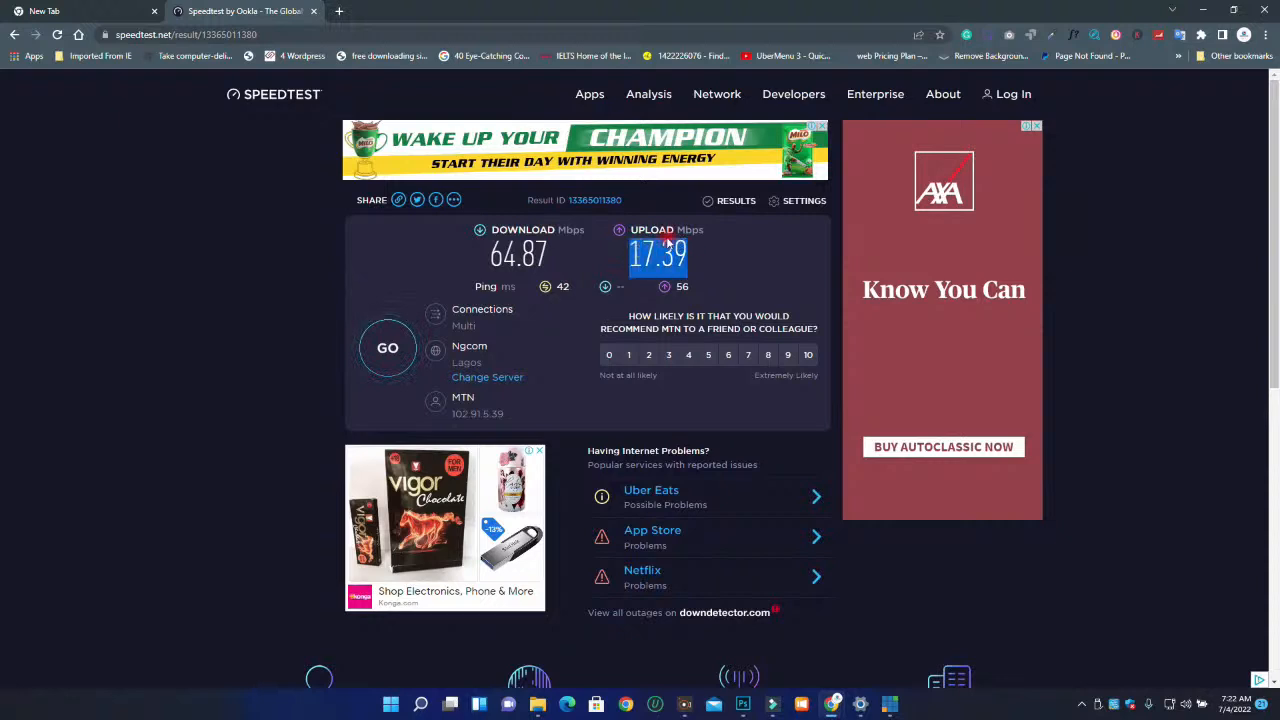
left_click(650, 238)
left_click_drag(628, 230, 694, 252)
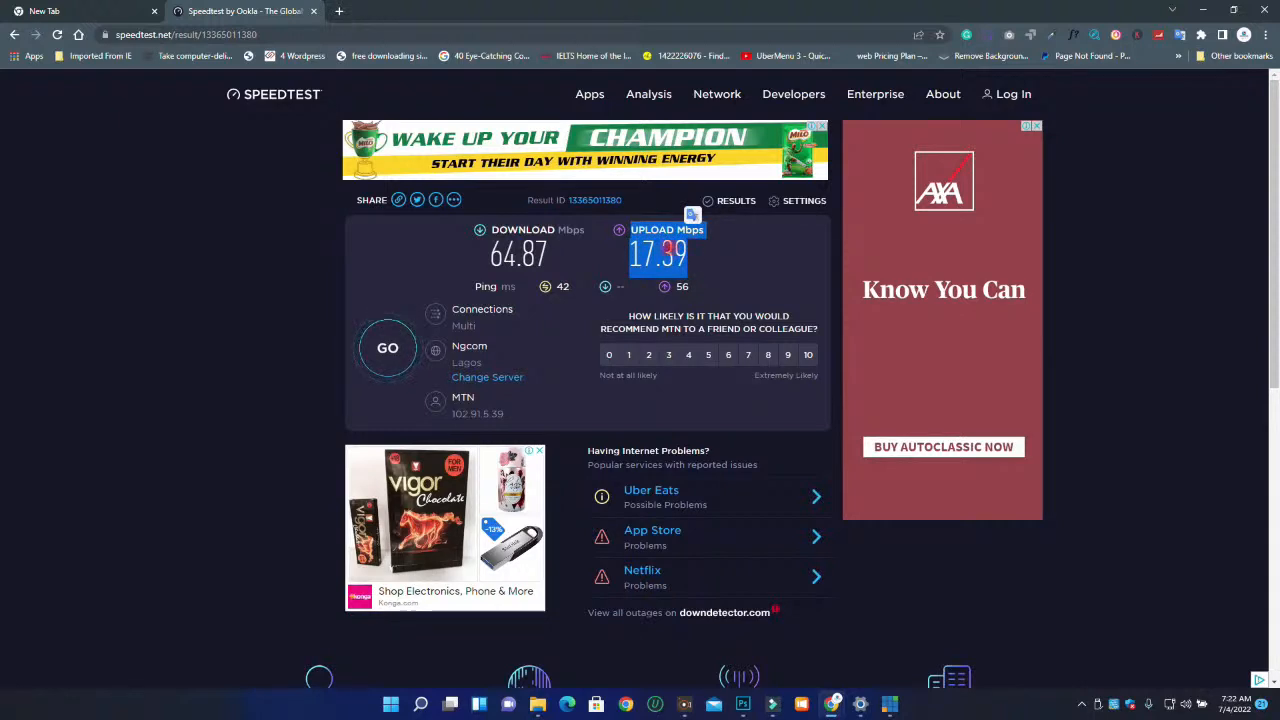
left_click(657, 252)
mouse_move(629, 254)
left_mouse_down()
mouse_move(690, 257)
mouse_move(630, 252)
left_mouse_up()
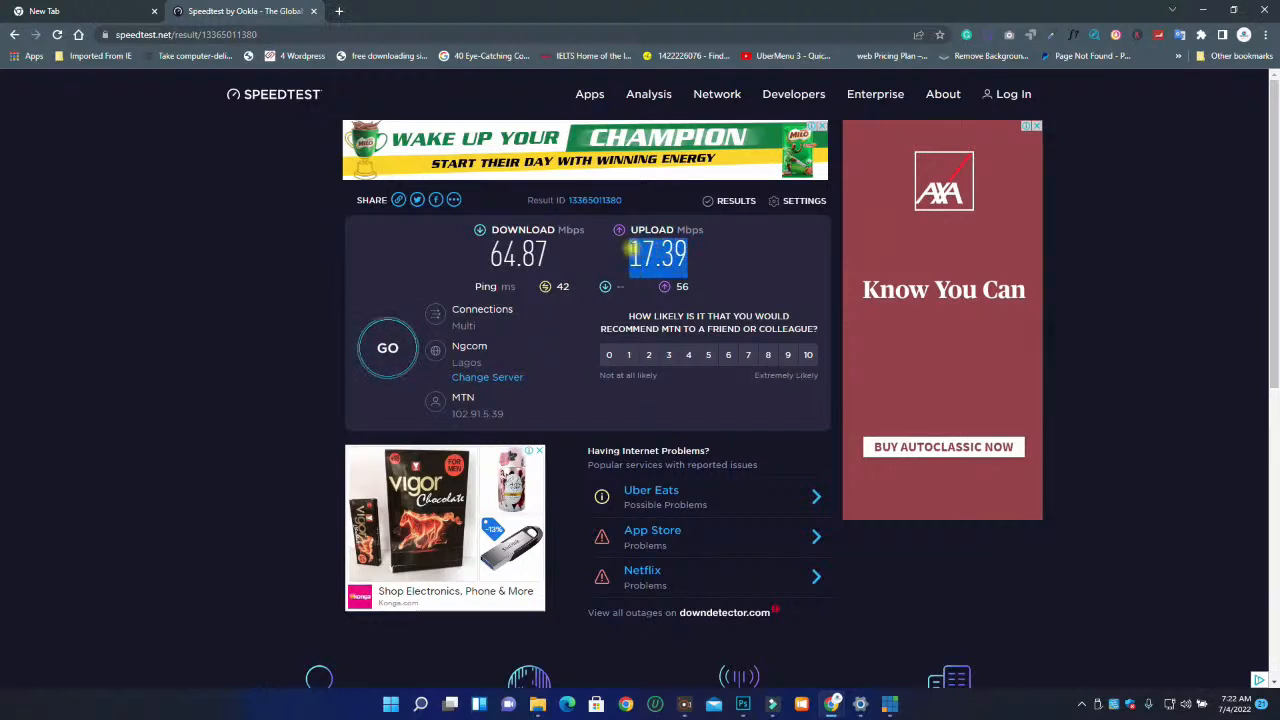
left_click(633, 251)
left_click_drag(627, 229, 700, 255)
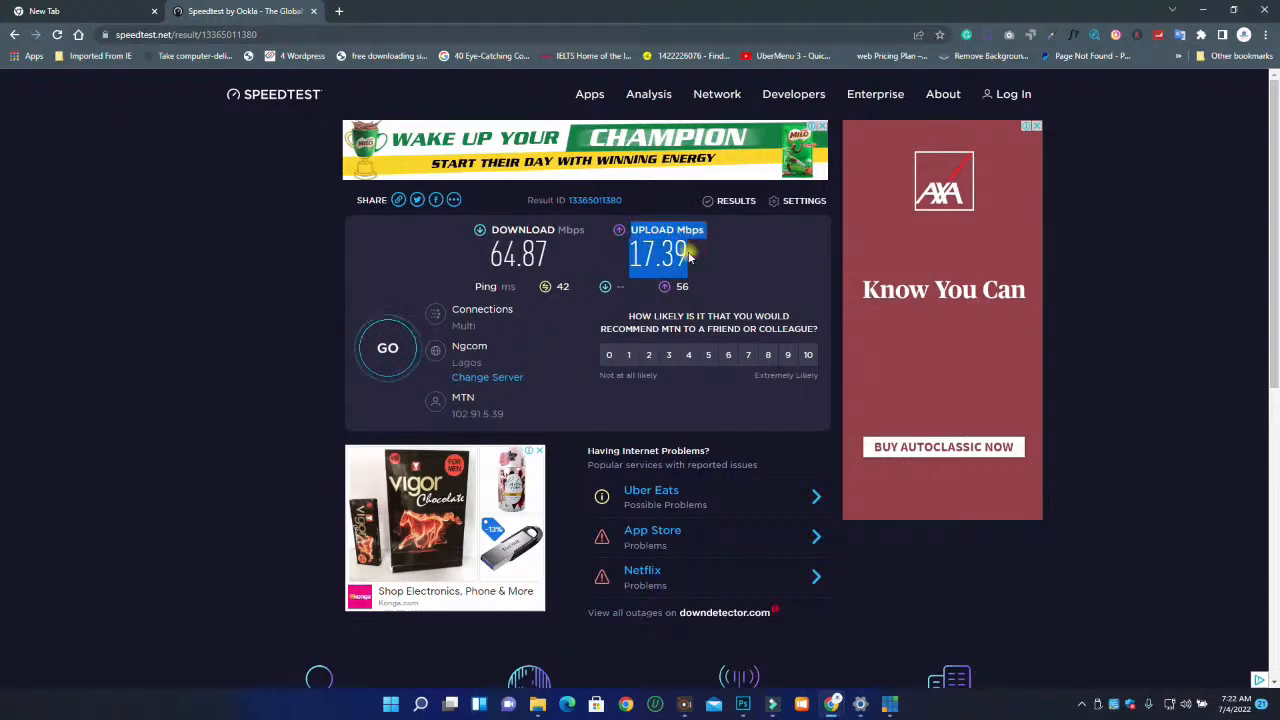
left_click(688, 256)
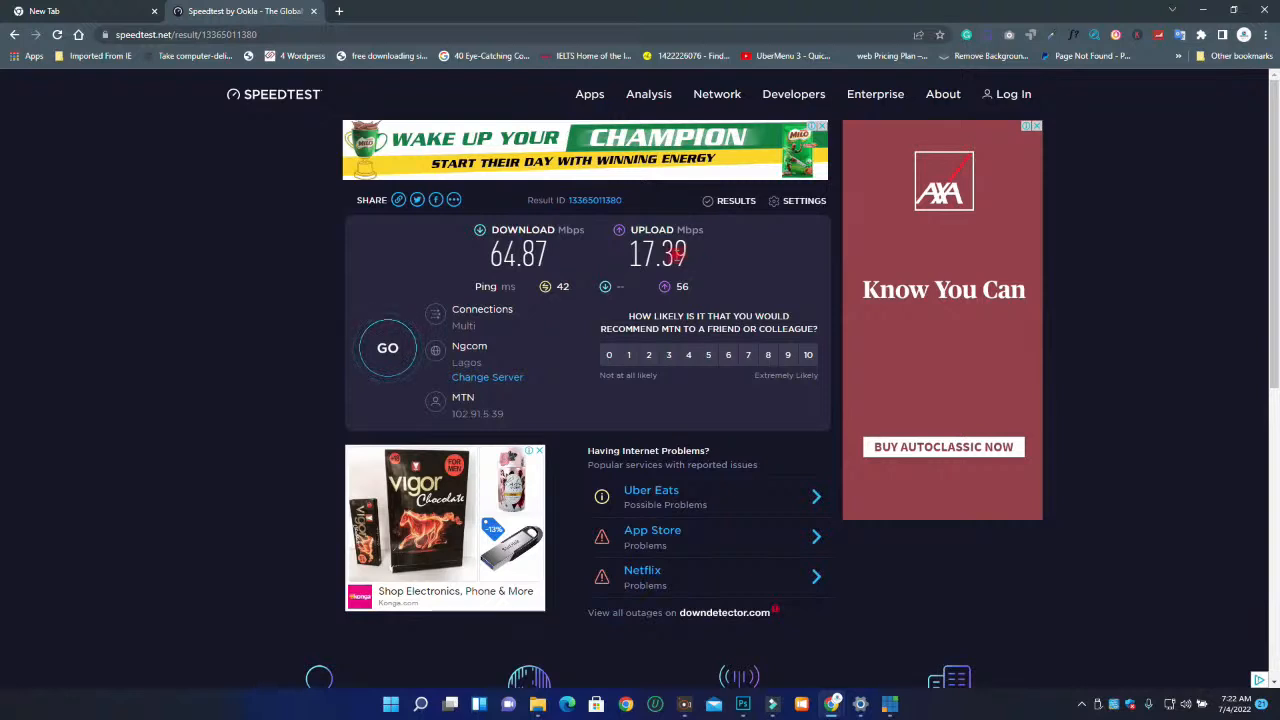
left_click_drag(626, 228, 694, 248)
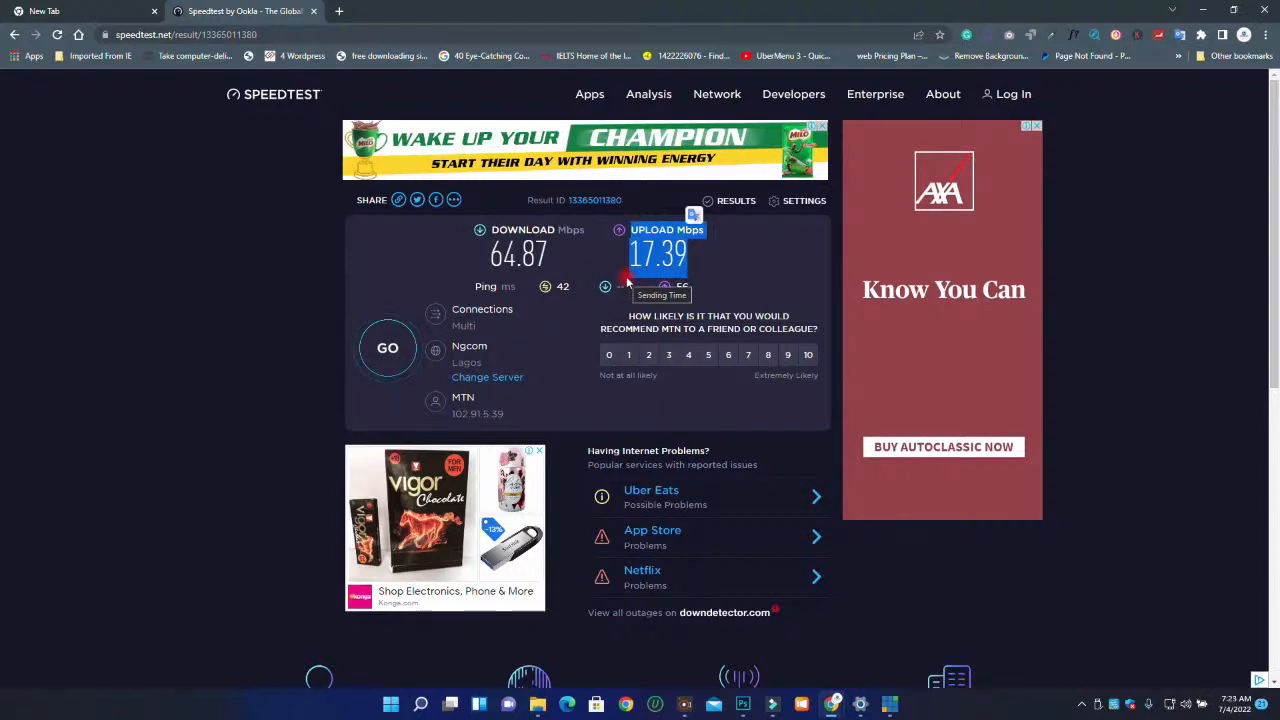
left_click_drag(630, 252, 684, 246)
left_click(618, 224)
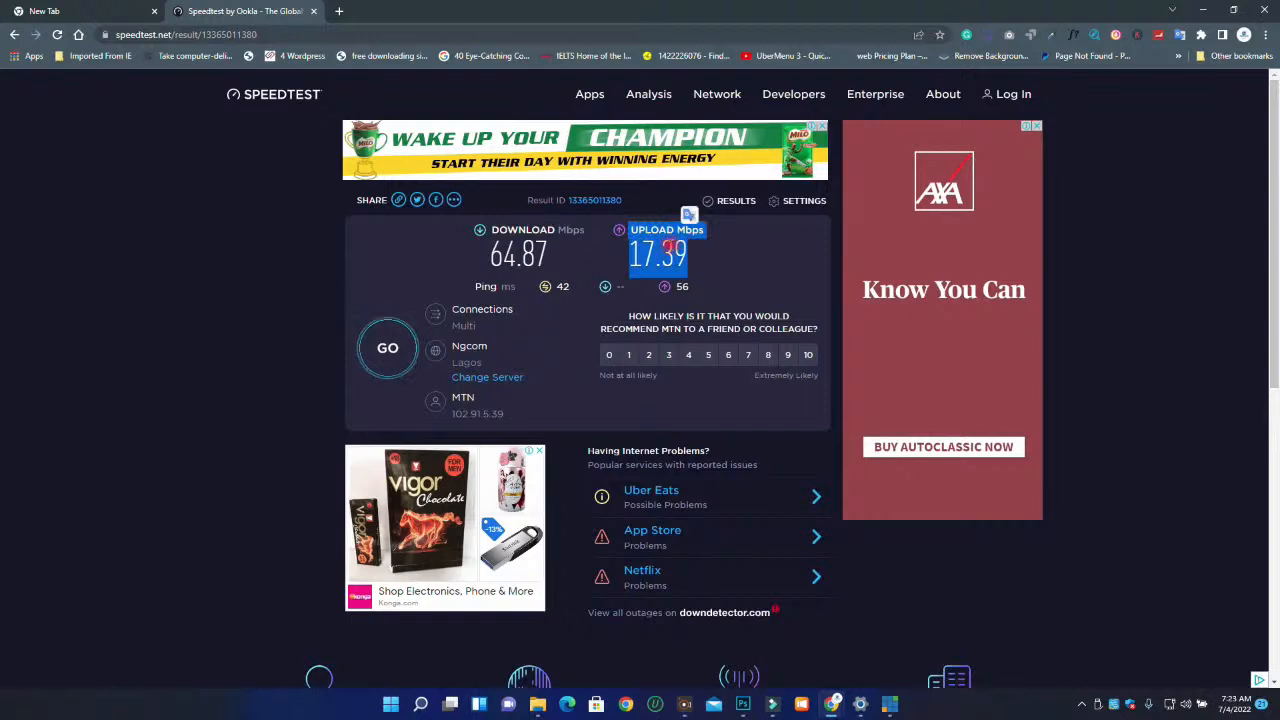
left_click(638, 250)
mouse_move(620, 231)
left_mouse_down()
mouse_move(700, 255)
mouse_move(624, 230)
left_mouse_up()
left_click(690, 256)
left_click(645, 242)
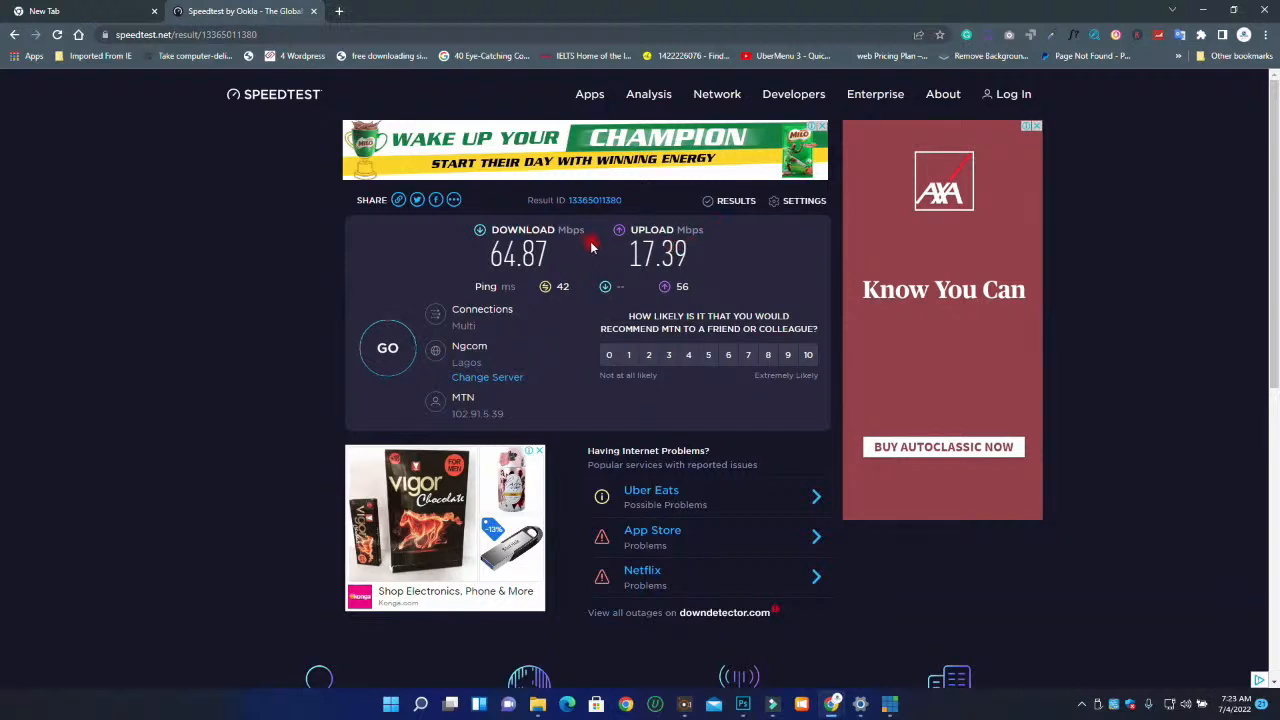
left_click_drag(488, 250, 545, 248)
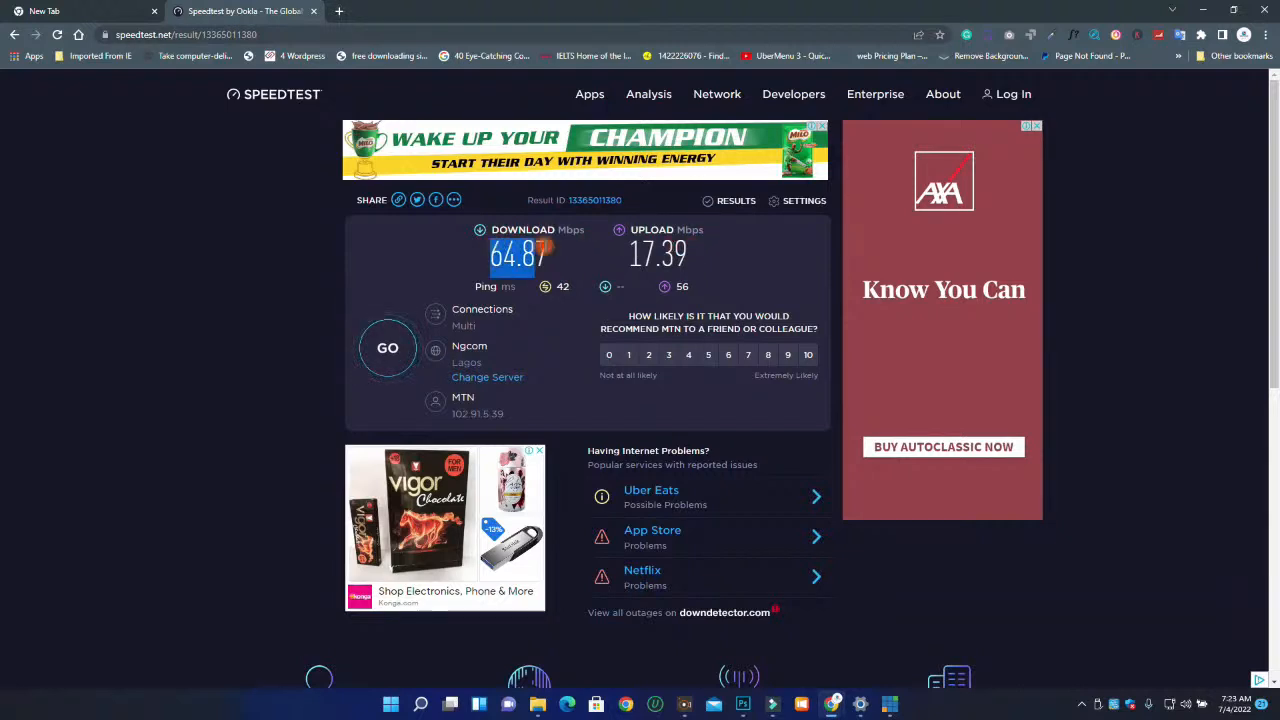
left_click_drag(628, 250, 705, 250)
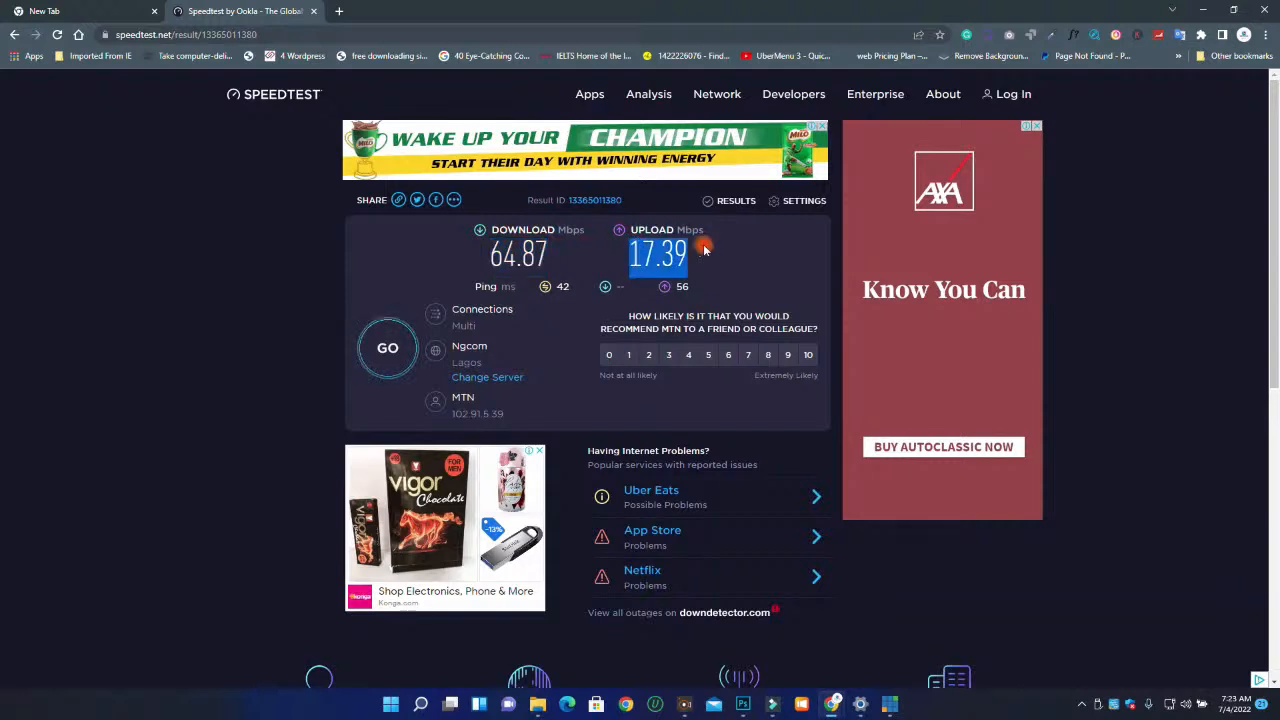
left_click(660, 245)
left_click_drag(630, 229, 705, 250)
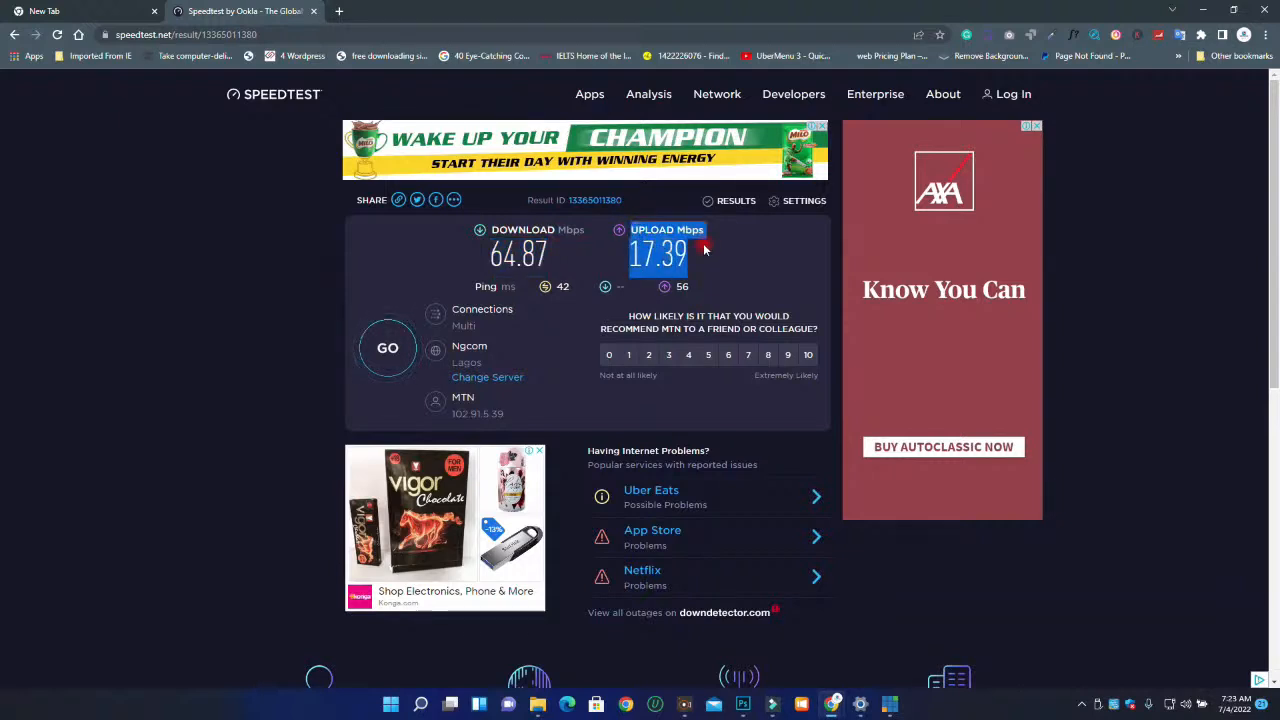
left_click(677, 242)
Switch to vMix, search Windows for "calculator" and launch the Calculator app
key("alt+Tab")
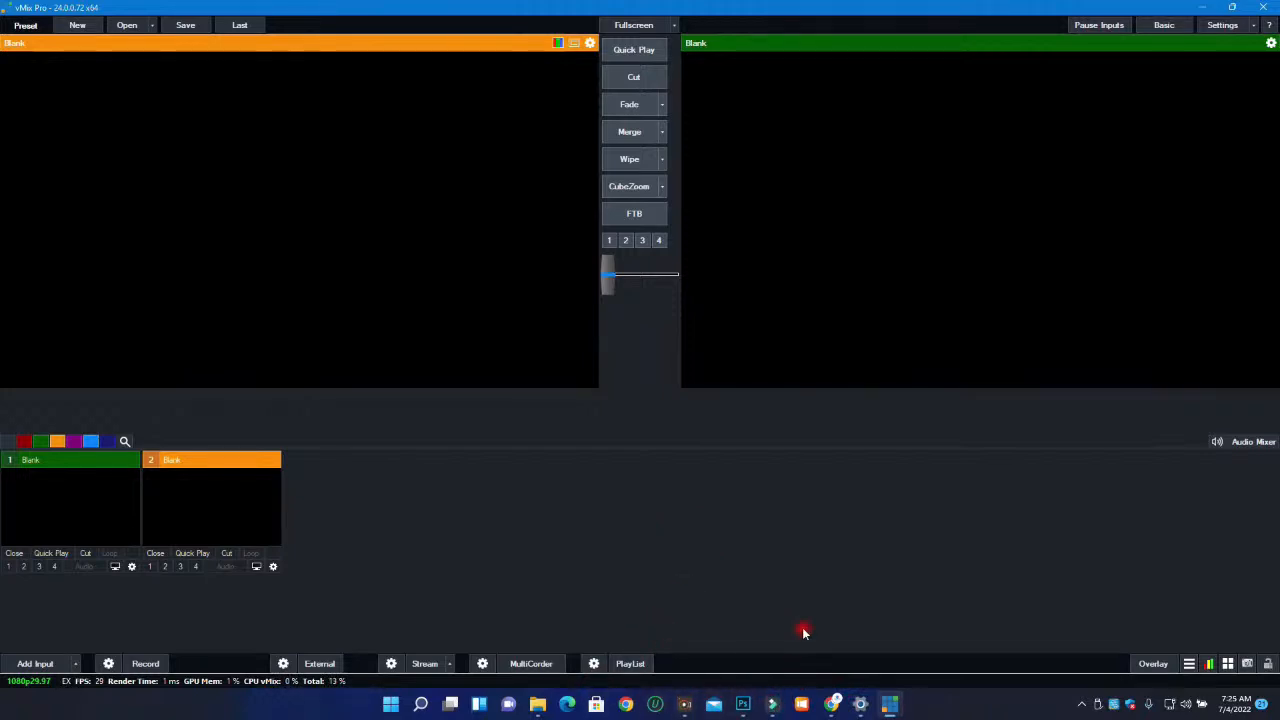
key("super")
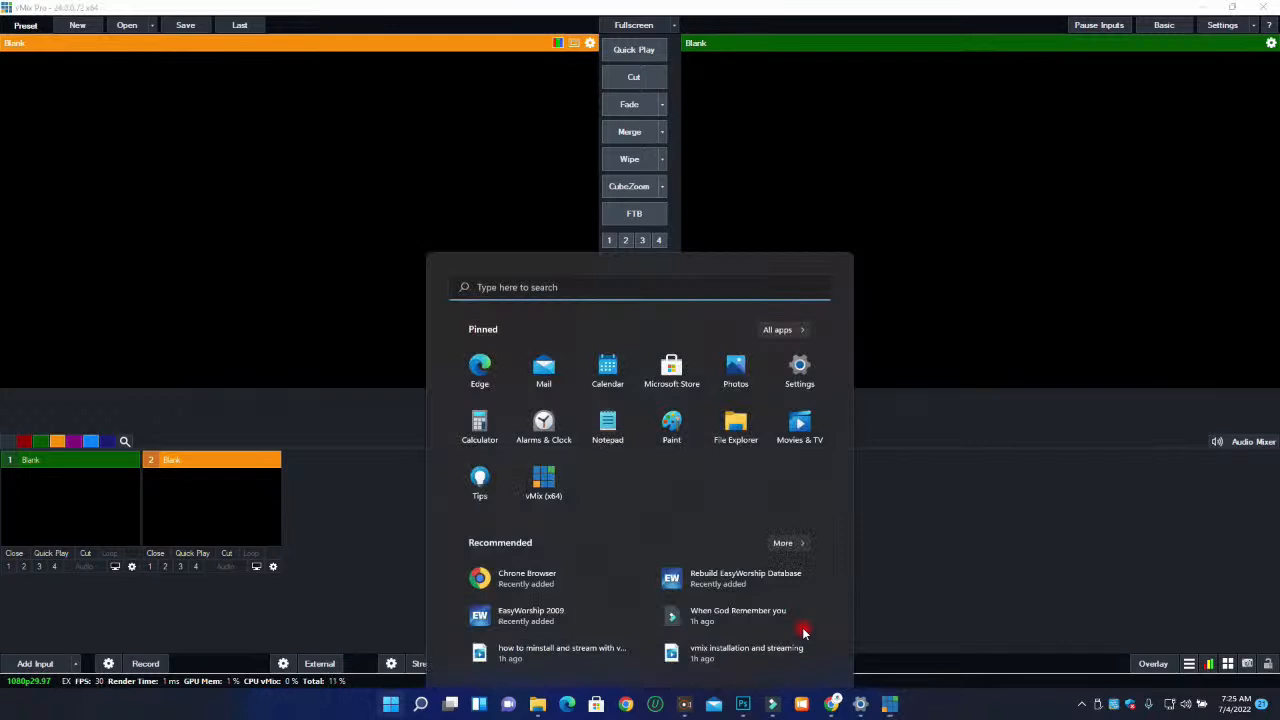
type("calculator")
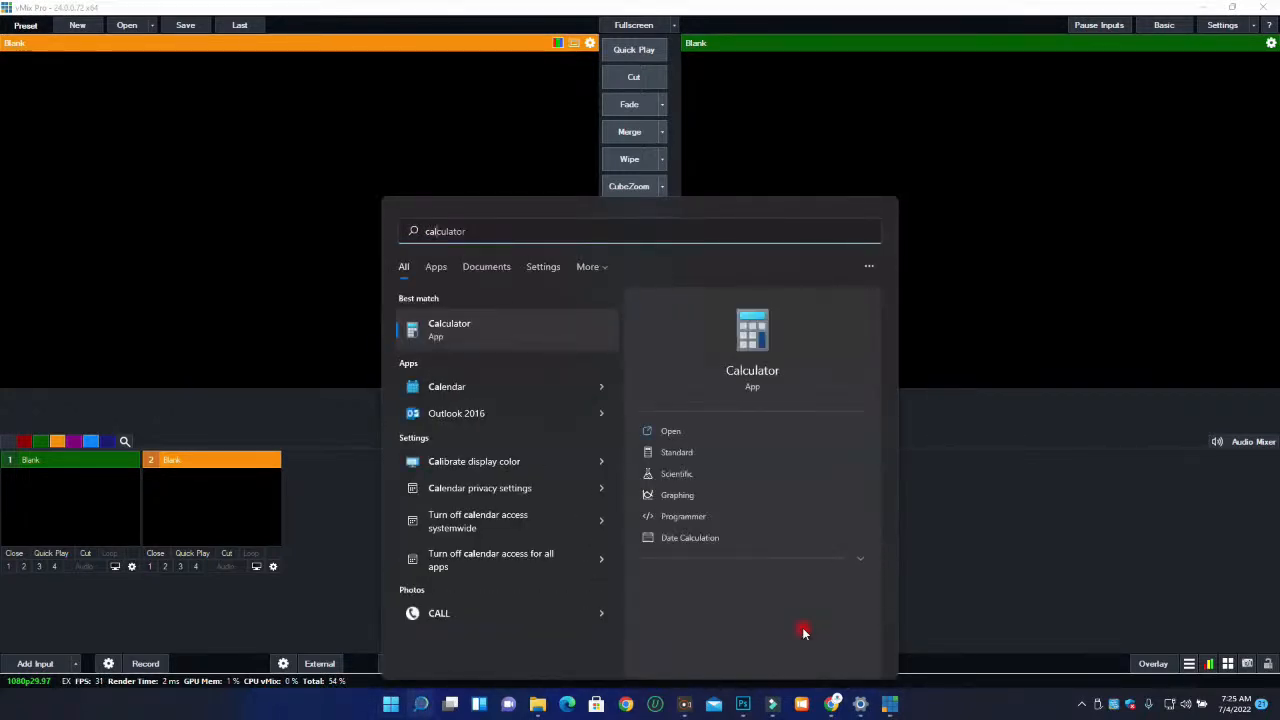
key("Return")
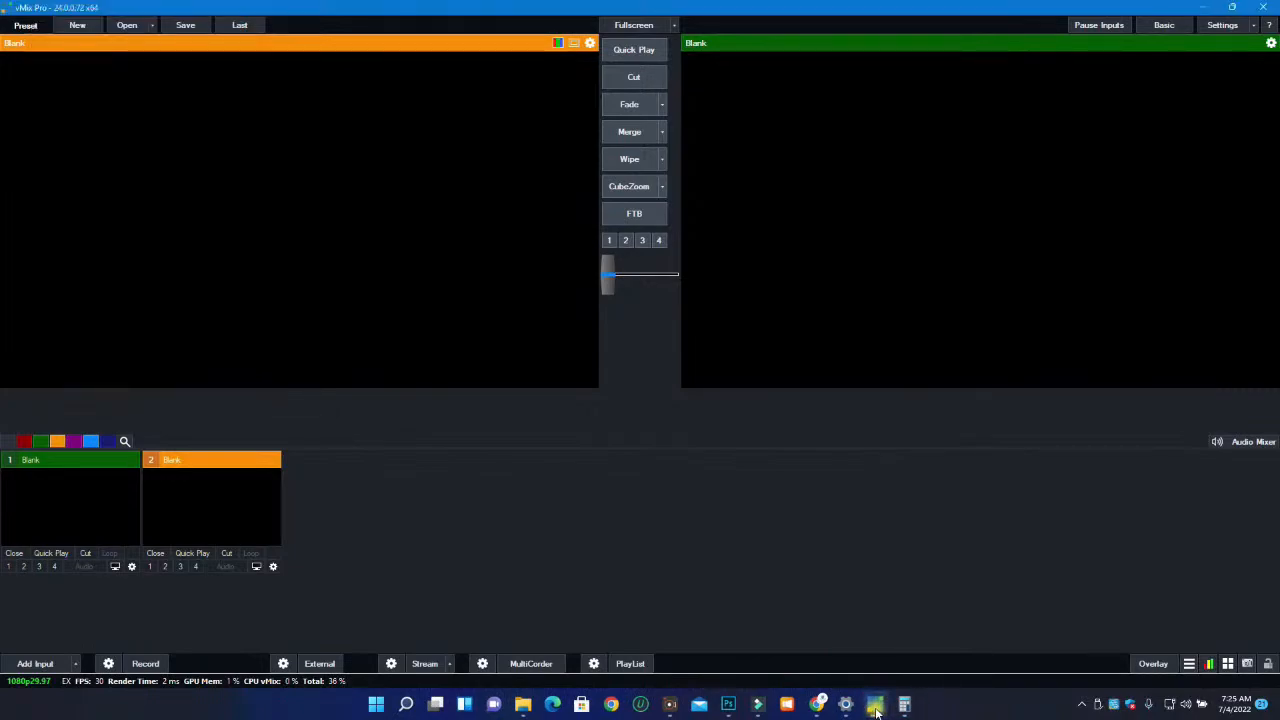
Minimize vMix, recheck the upload speed in the Speedtest result and minimize Chrome to get to Calculator
left_click(876, 708)
left_click_drag(627, 252, 697, 254)
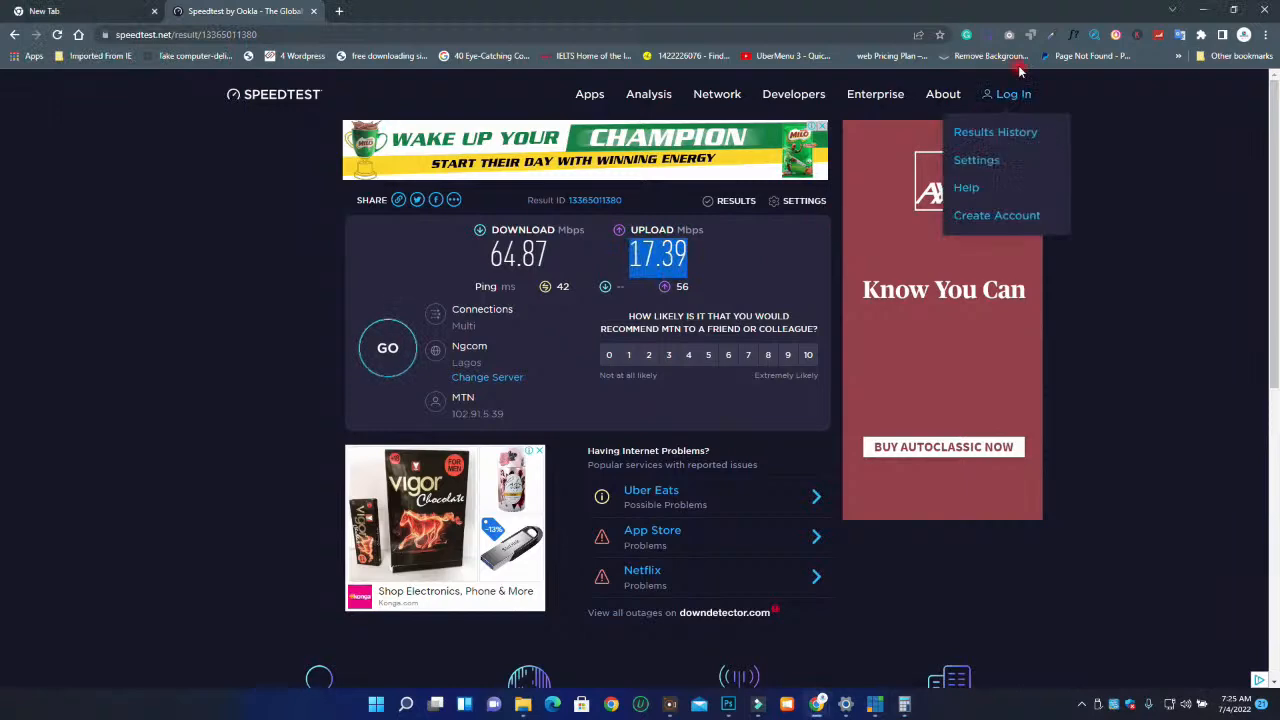
left_click(1204, 10)
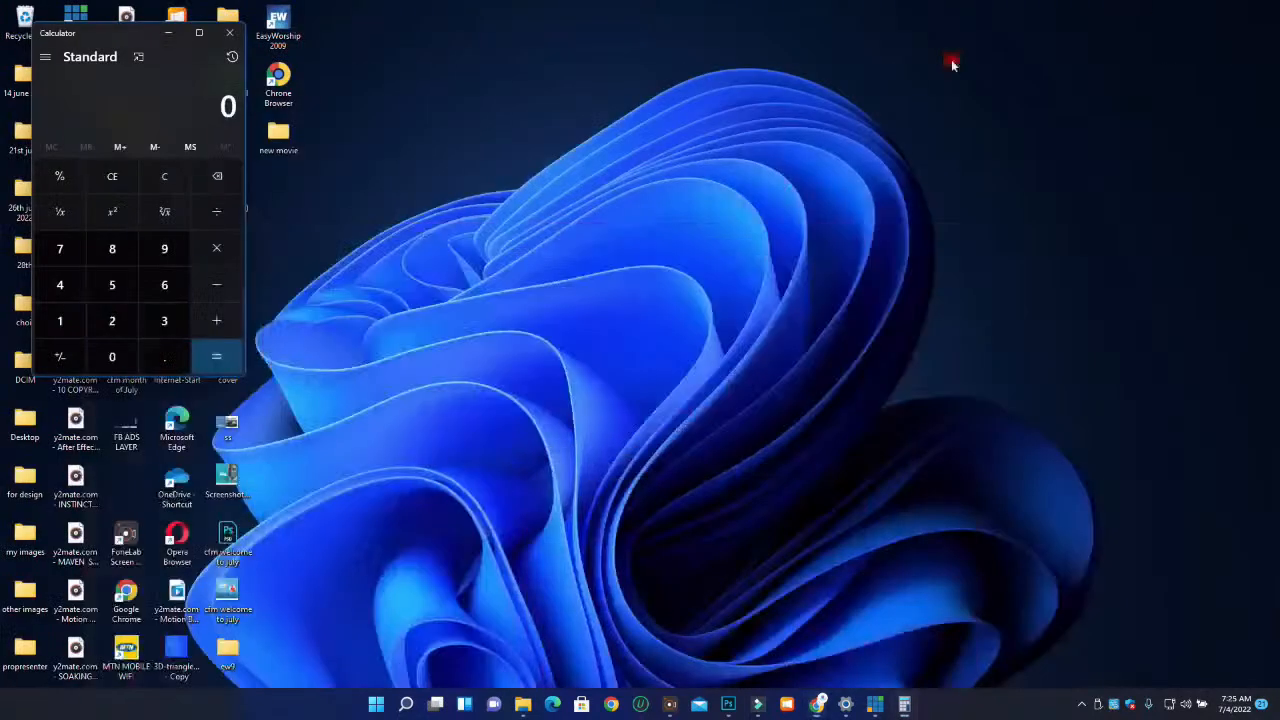
Move the Calculator window away from the corner of the desktop, keeping its original size
left_click(198, 36)
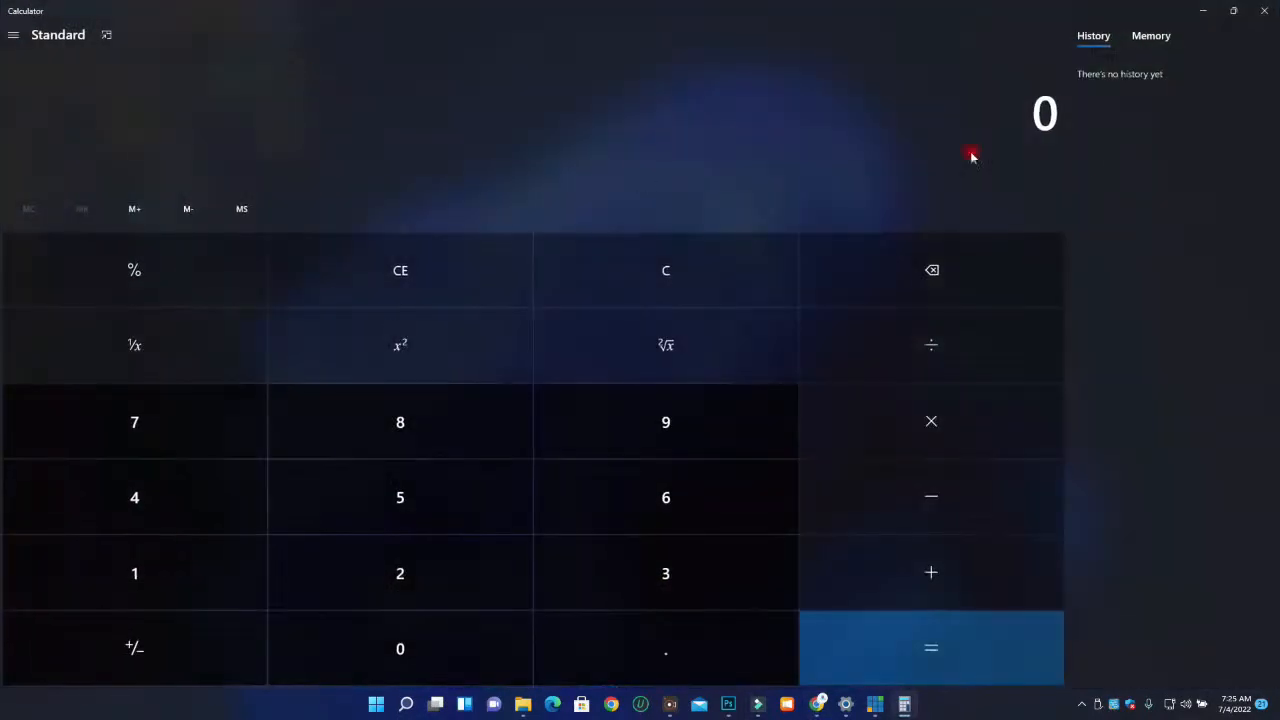
left_click(1236, 9)
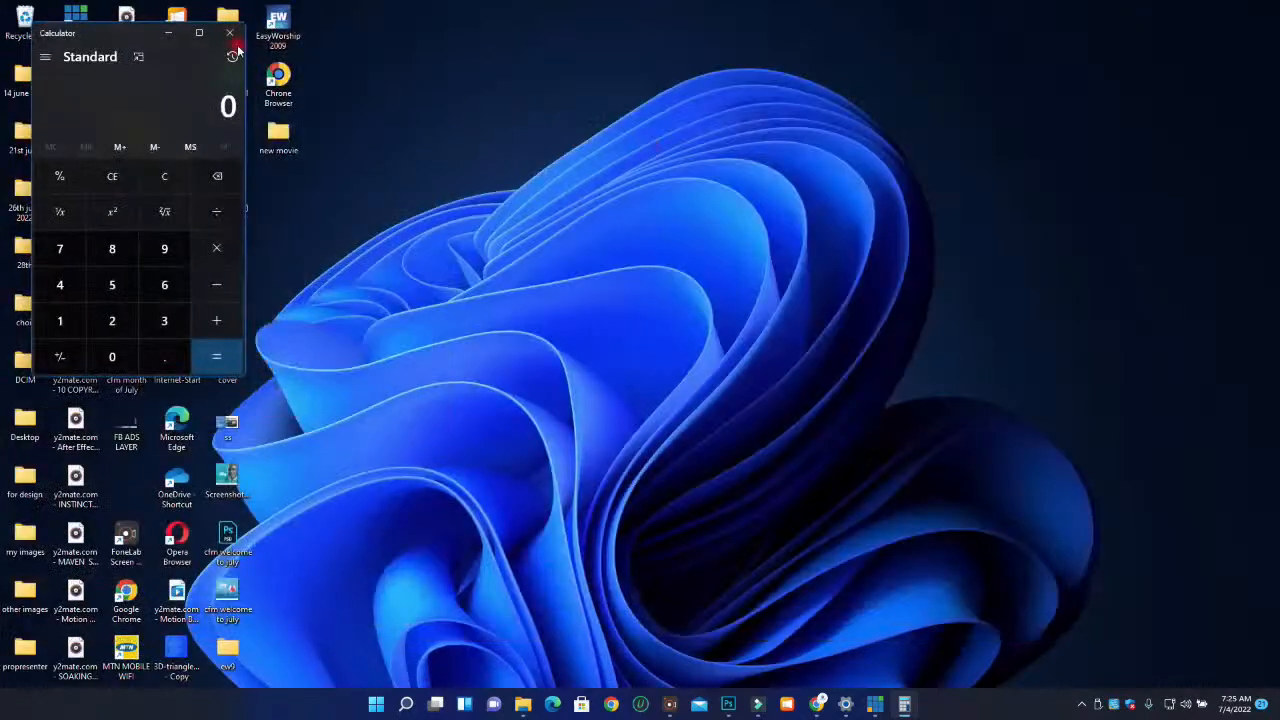
left_click_drag(144, 38, 441, 86)
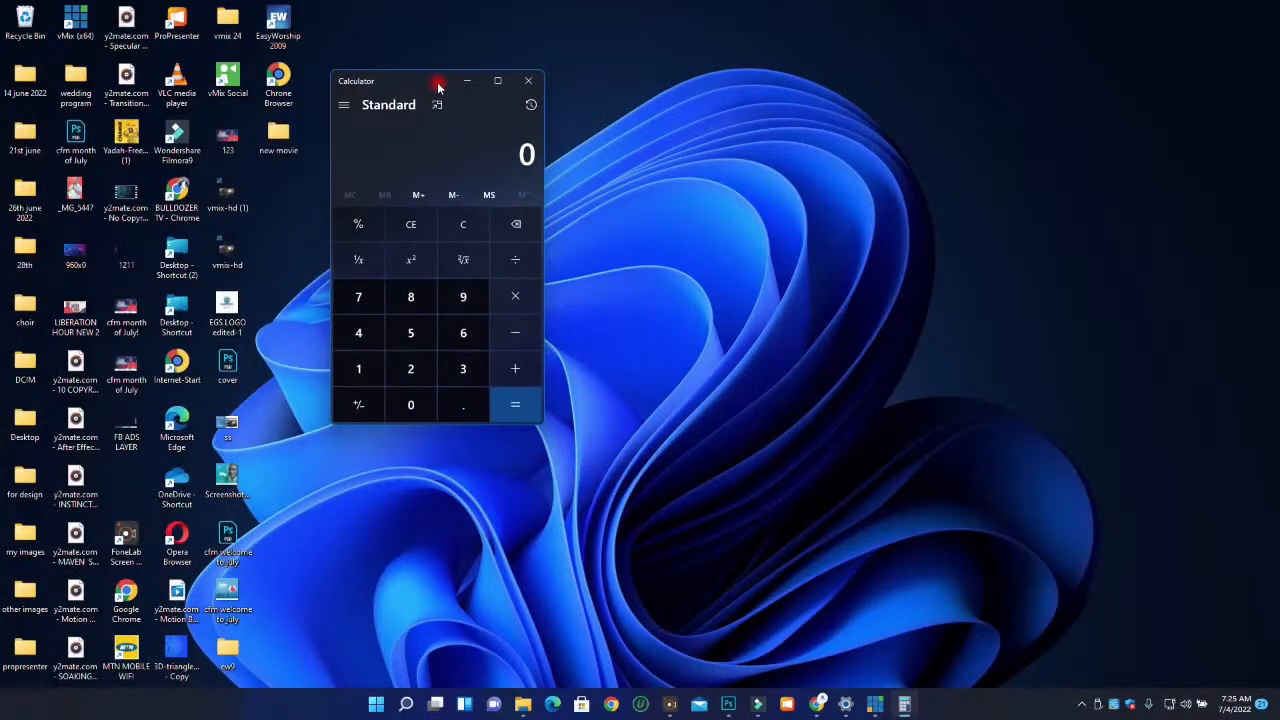
left_click(360, 368)
left_click(363, 298)
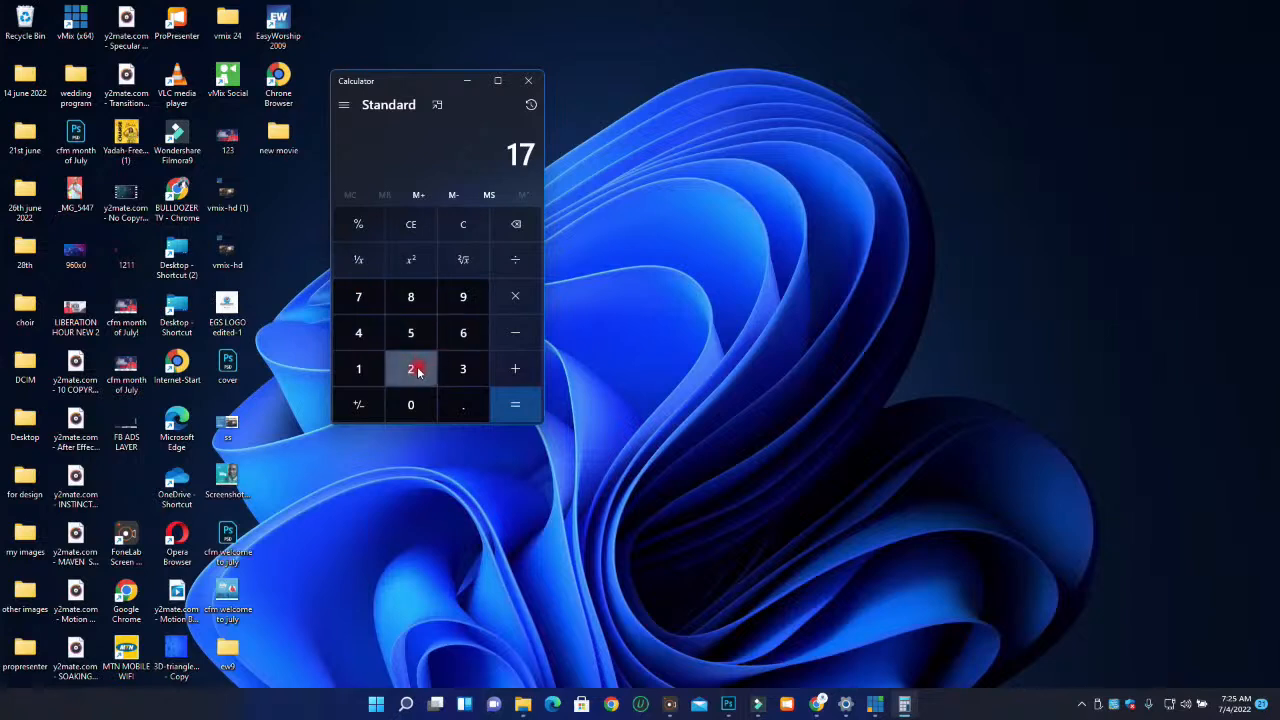
left_click(358, 332)
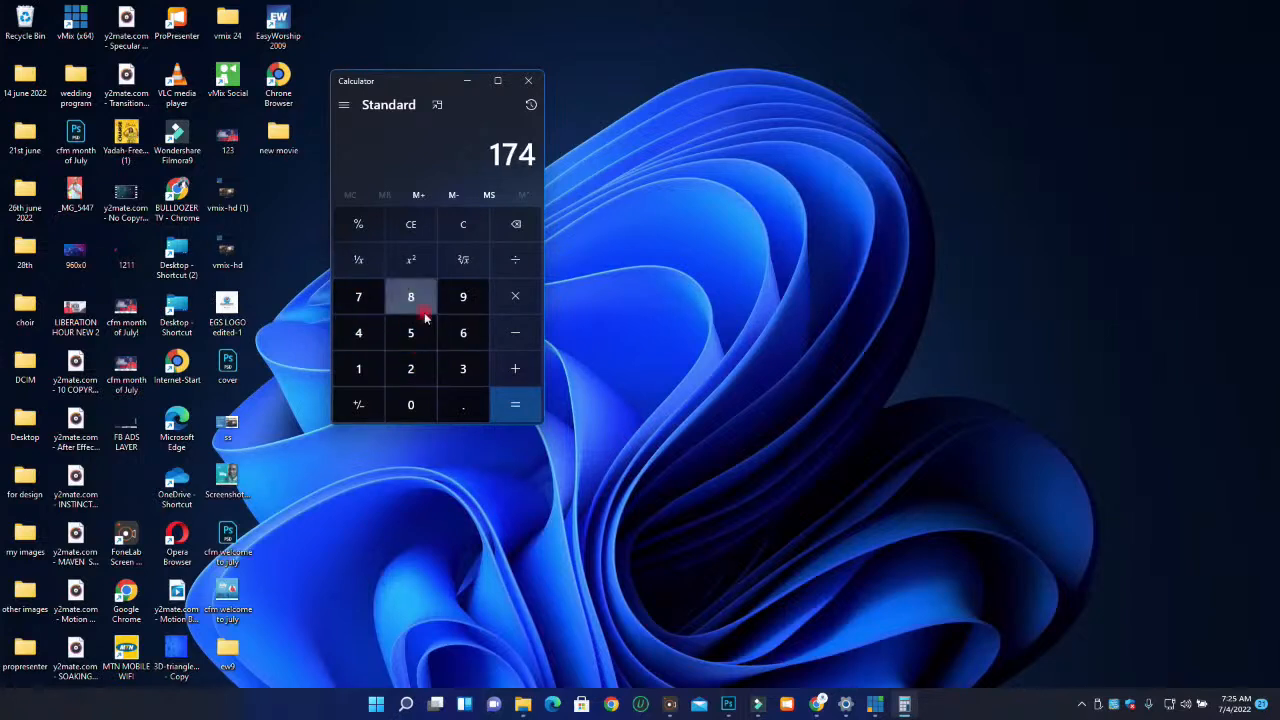
left_click(444, 224)
left_click(362, 333)
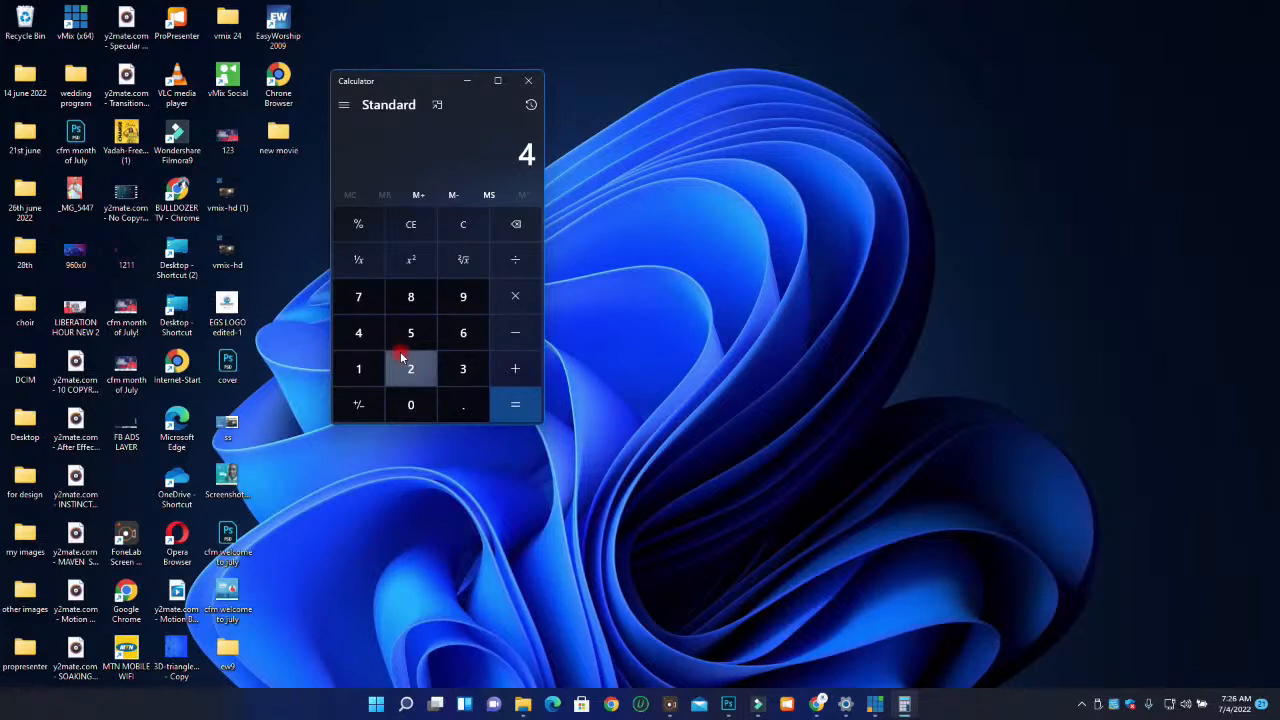
left_click(358, 333)
left_click(412, 333)
left_click(370, 335)
left_click(410, 333)
left_click(458, 224)
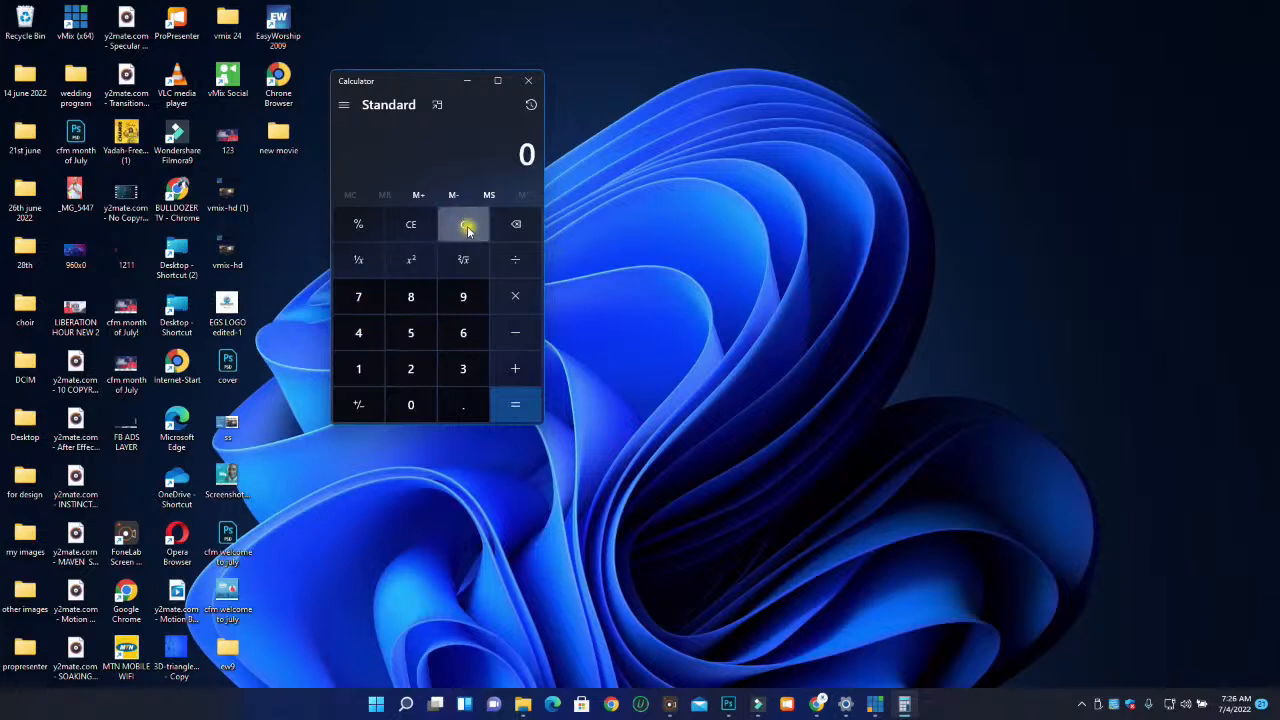
Calculate 4 × 4 in Calculator and clear the display
left_click(370, 340)
left_click(508, 296)
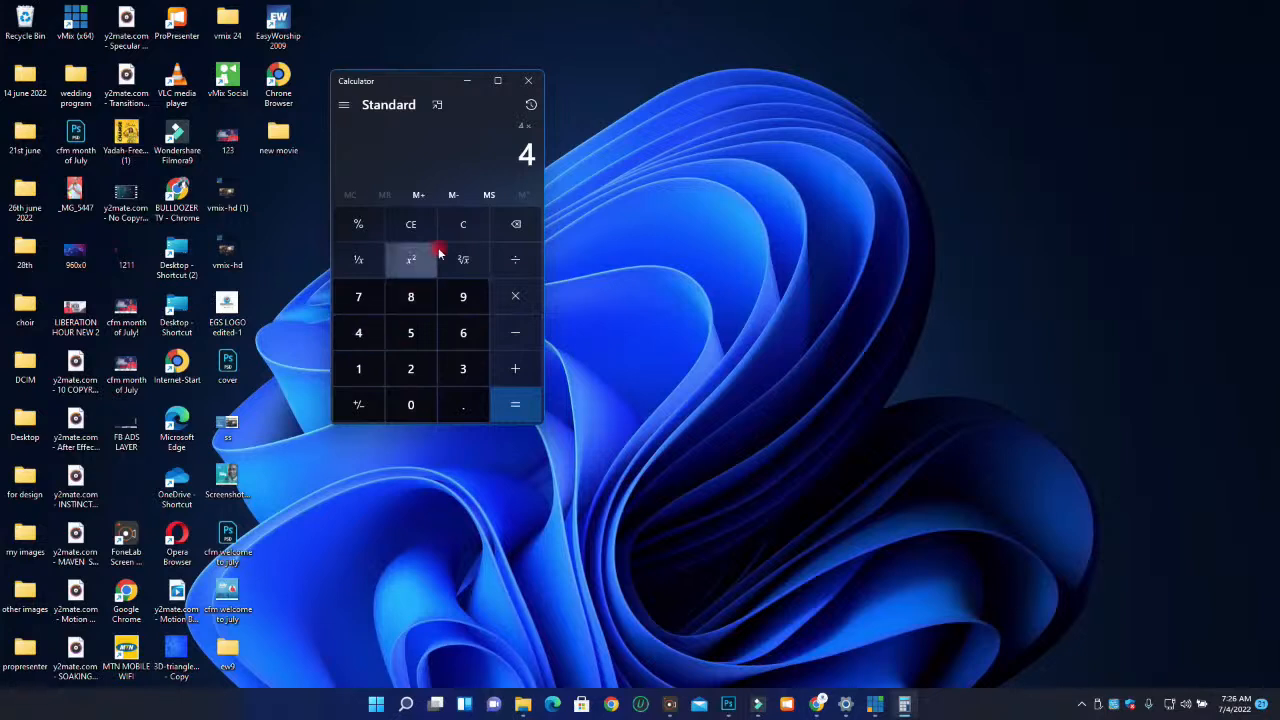
left_click(516, 404)
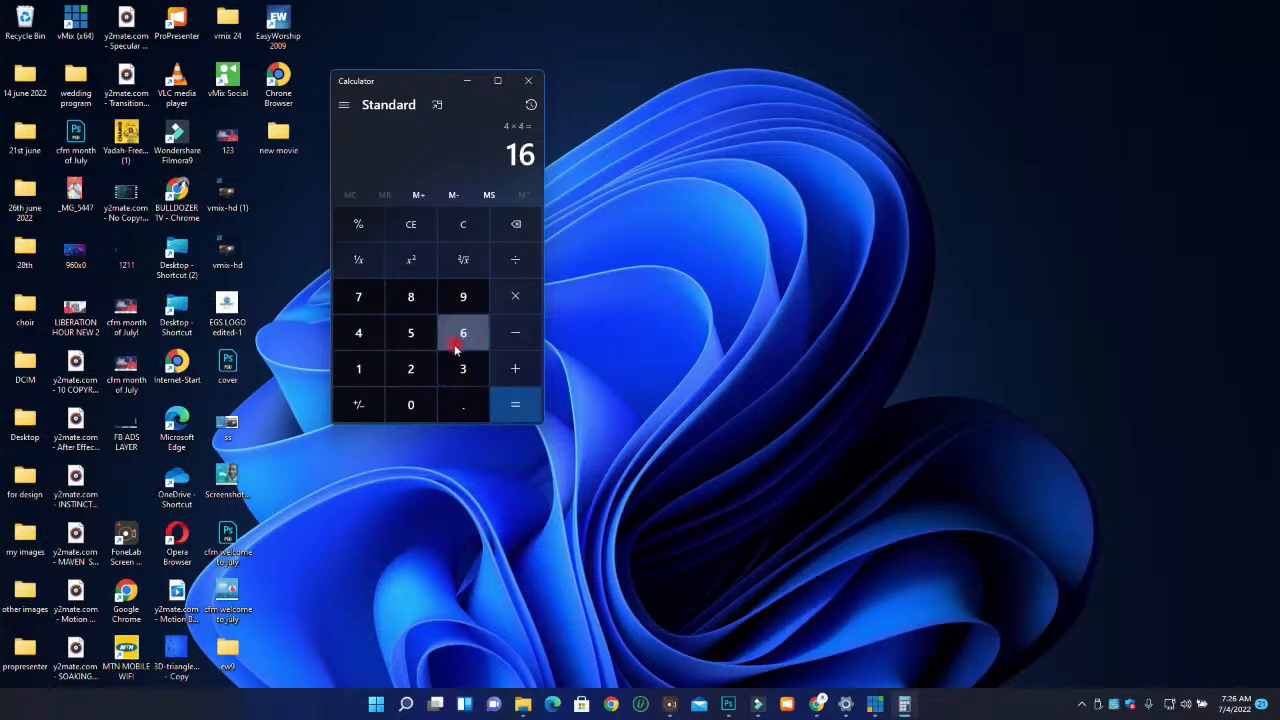
left_click(465, 224)
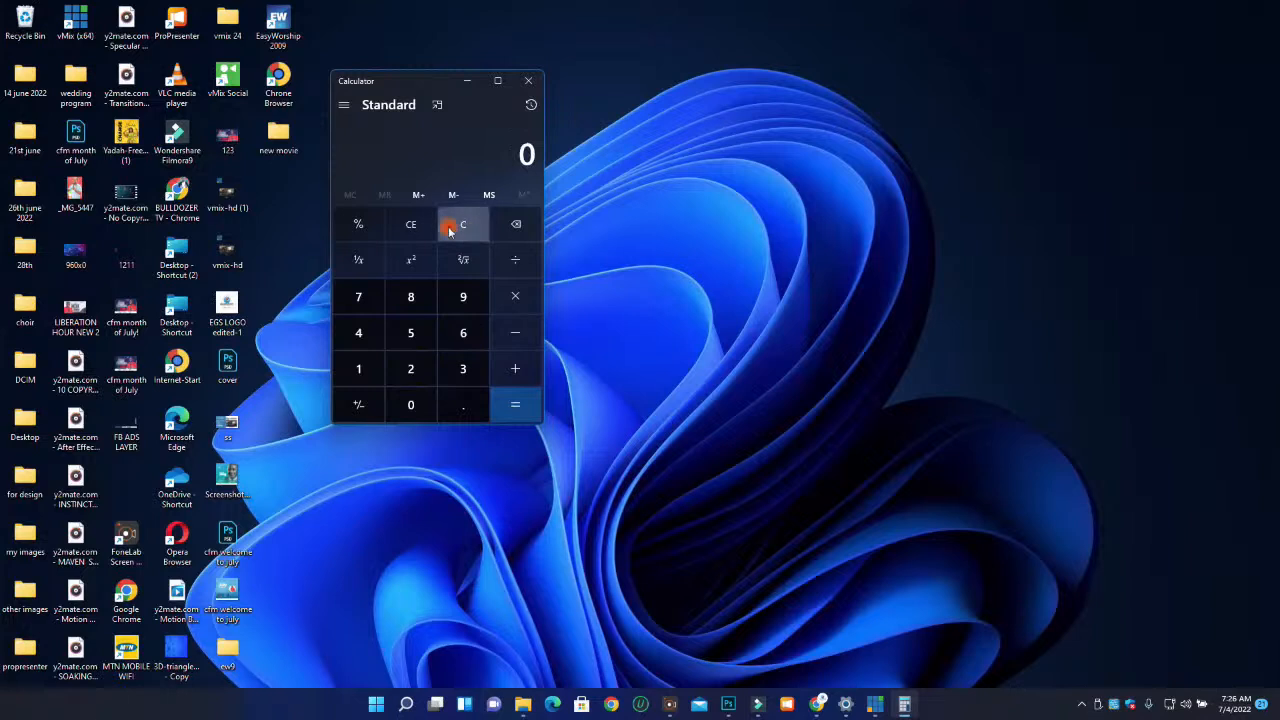
Add up 2 + 2 + 3 in Calculator
left_click(411, 372)
left_click(513, 368)
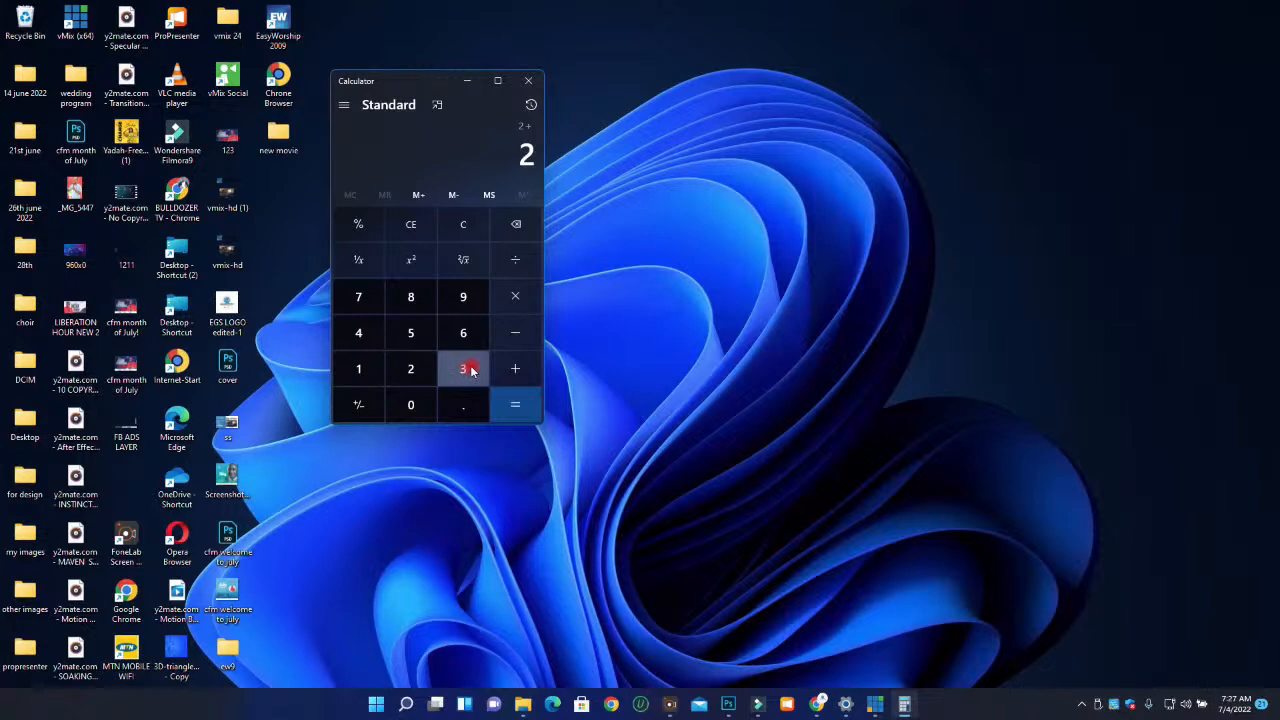
left_click(409, 366)
left_click(514, 362)
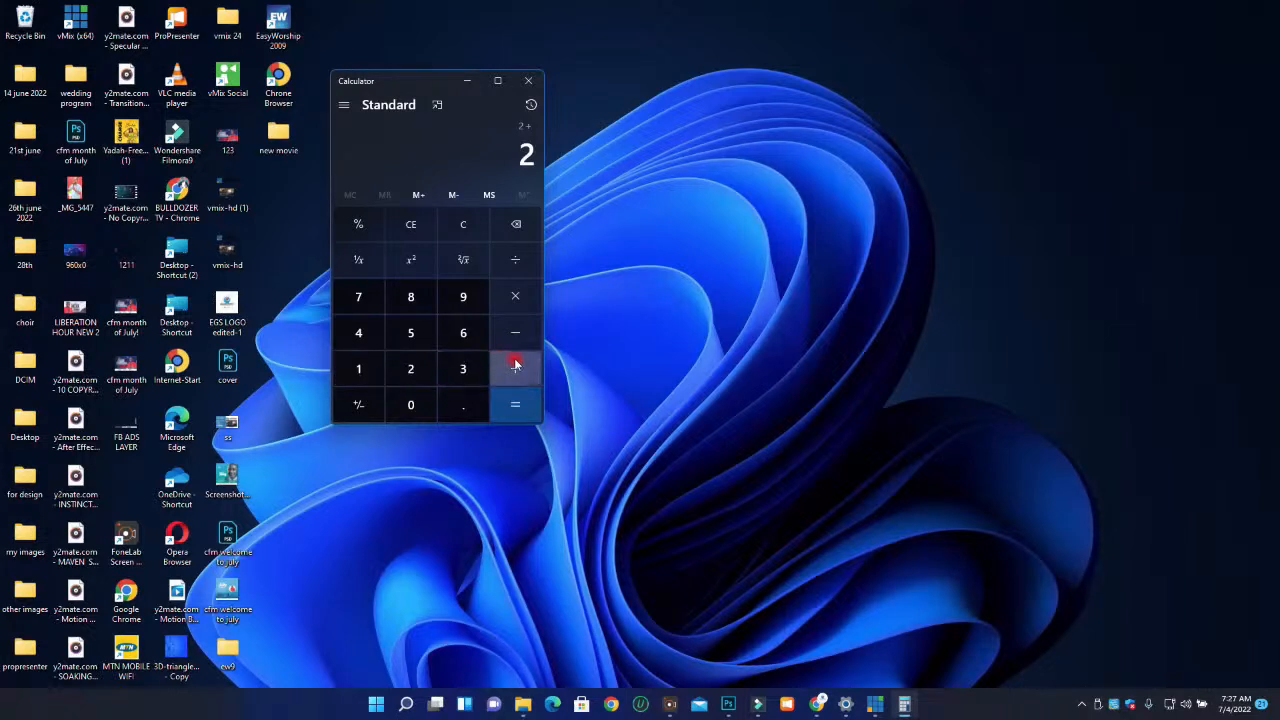
left_click(472, 370)
left_click(513, 368)
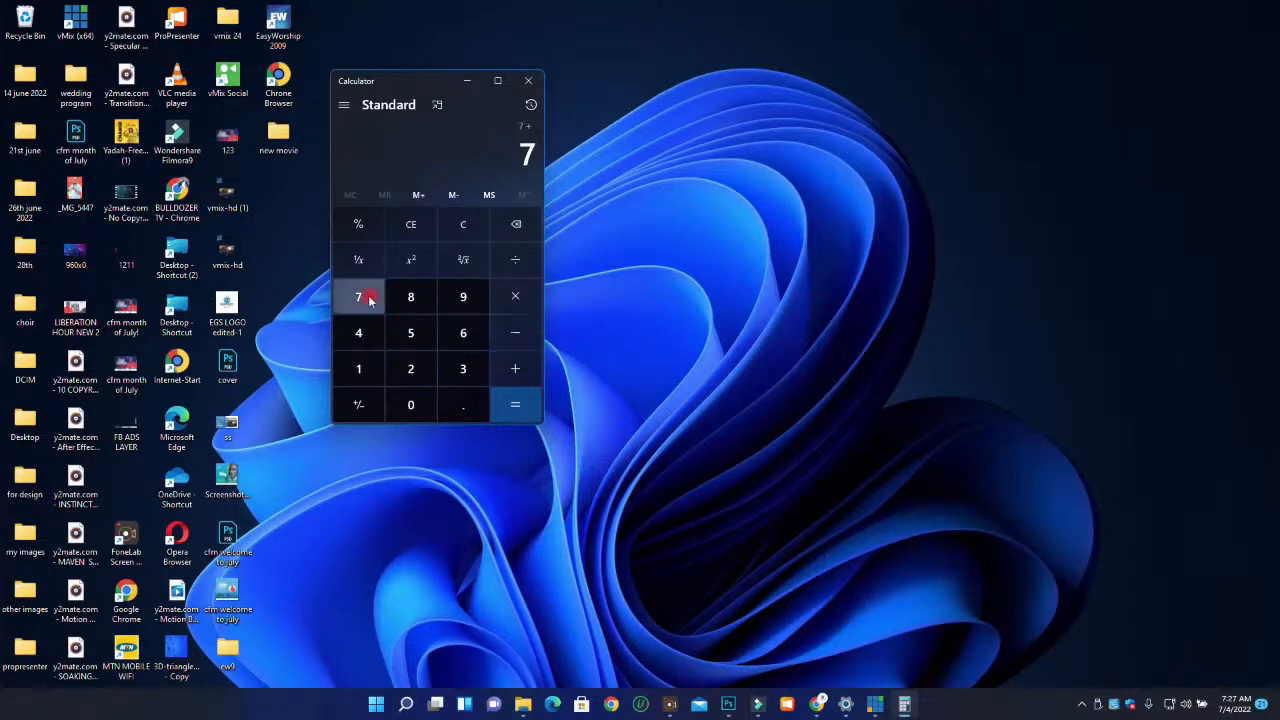
Try to subtract 7 from the upload speed of 17 in Calculator
left_click(417, 228)
left_click(363, 366)
left_click(356, 293)
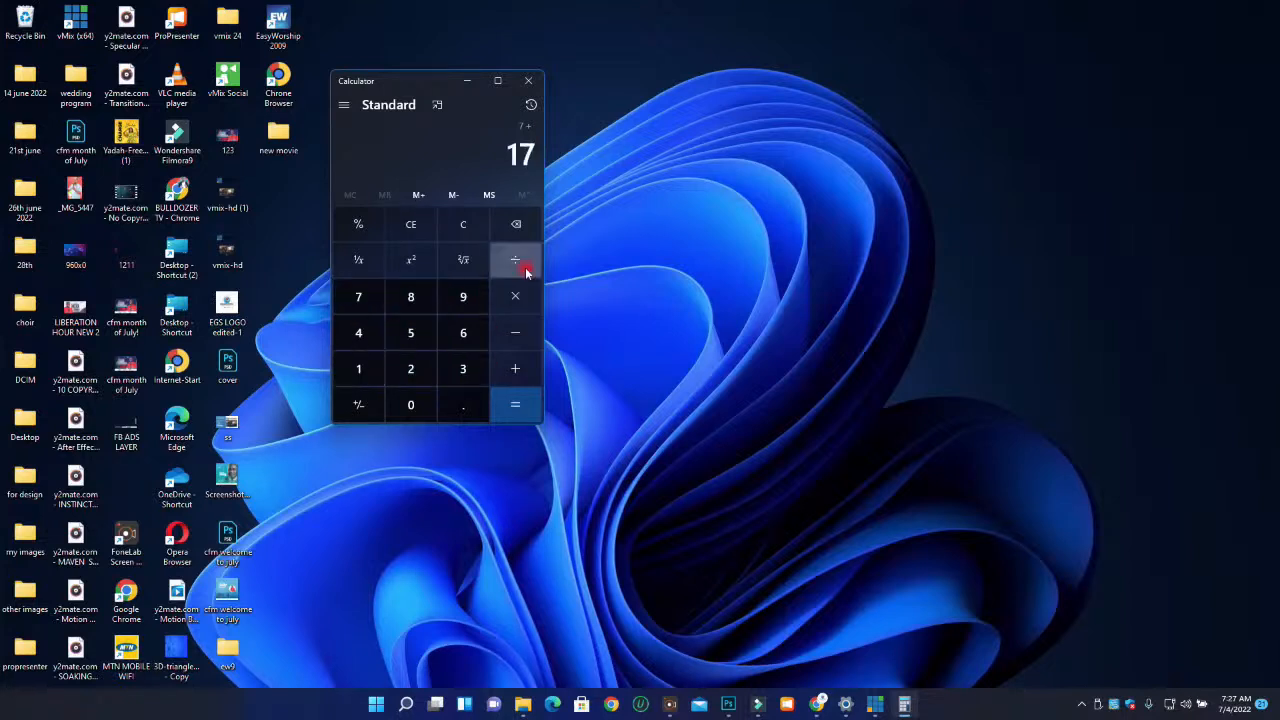
left_click(515, 332)
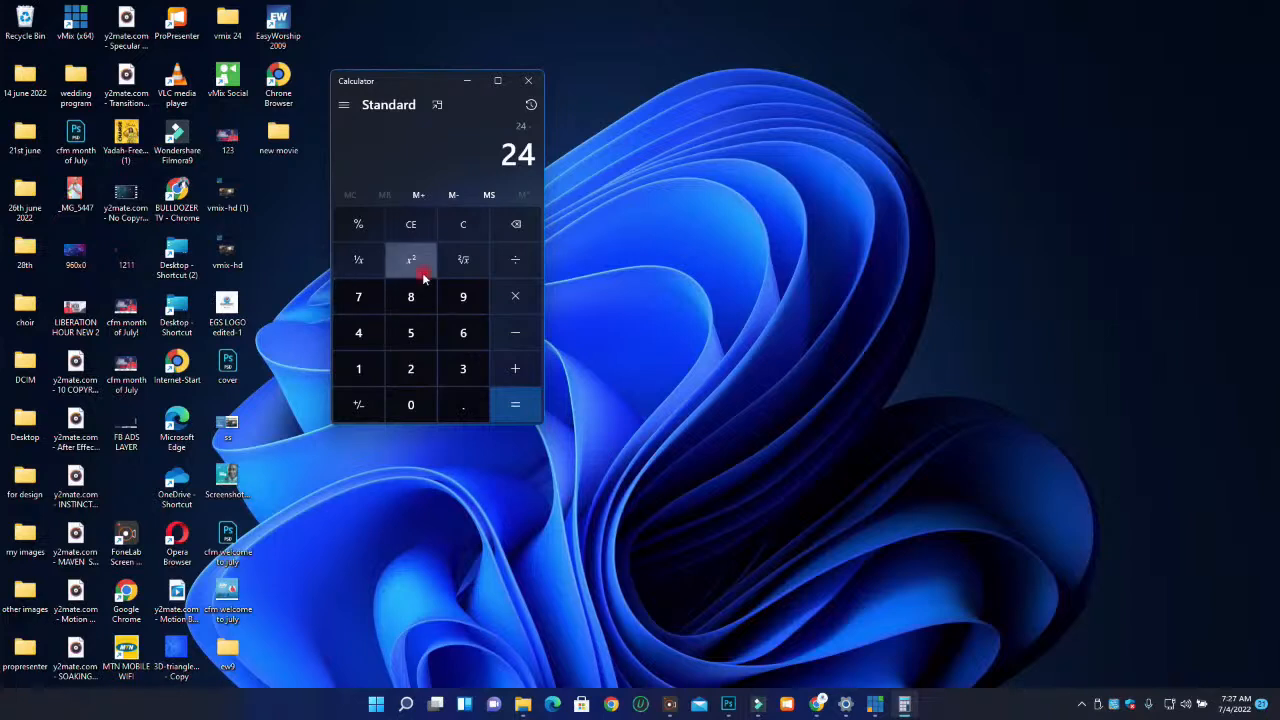
left_click(410, 224)
left_click(358, 368)
left_click(360, 296)
left_click(516, 334)
left_click(360, 296)
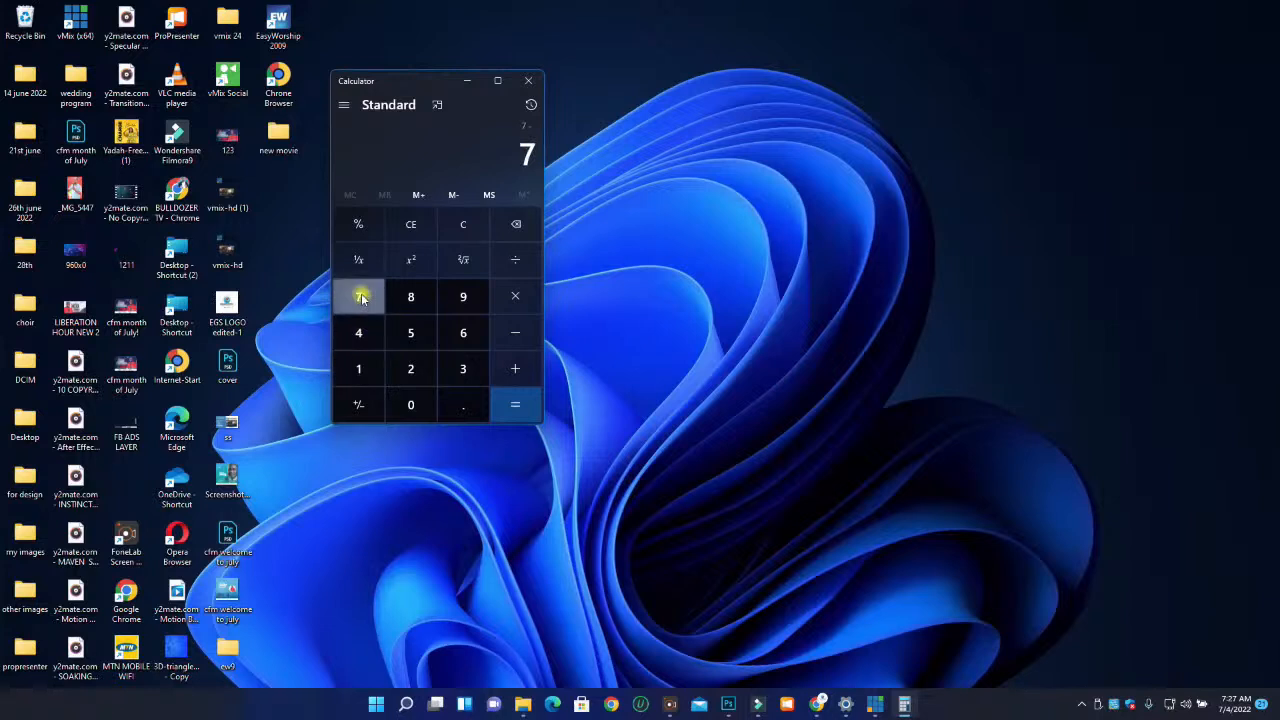
left_click(512, 401)
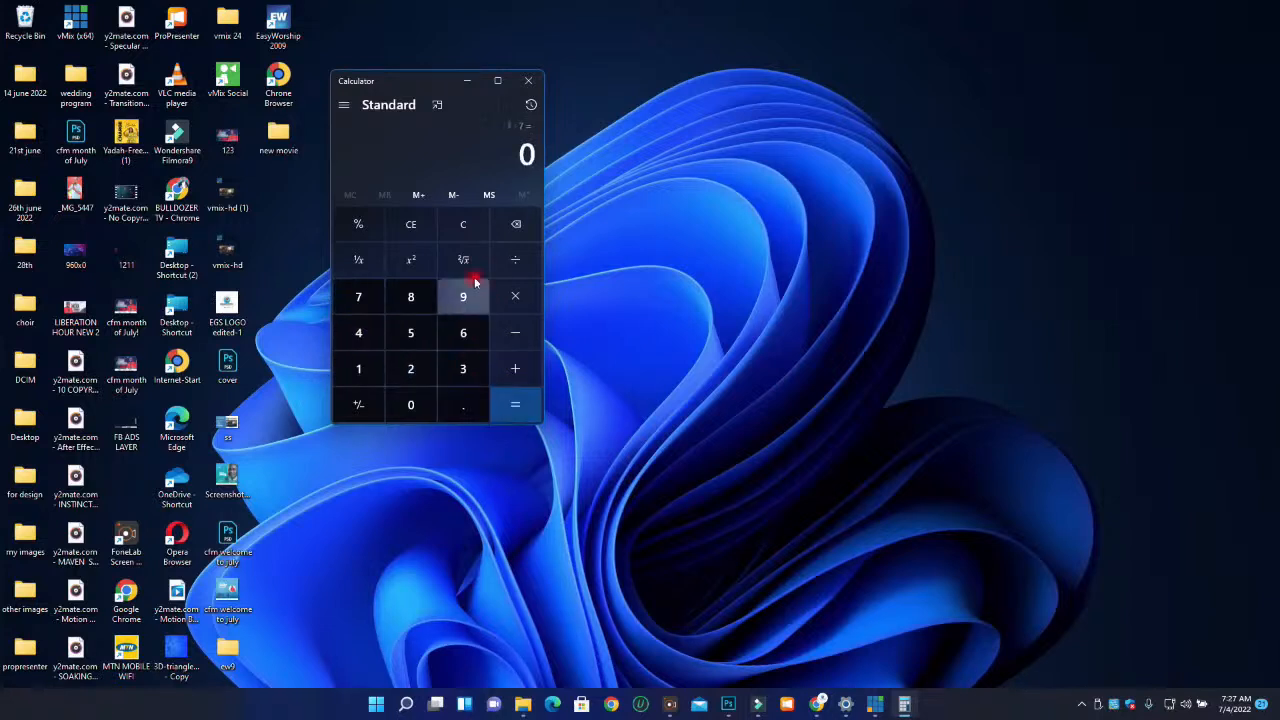
Clear the entry and calculate 17 − 7 for the upload speed left over
left_click(401, 229)
left_click(360, 366)
left_click(358, 296)
left_click(517, 333)
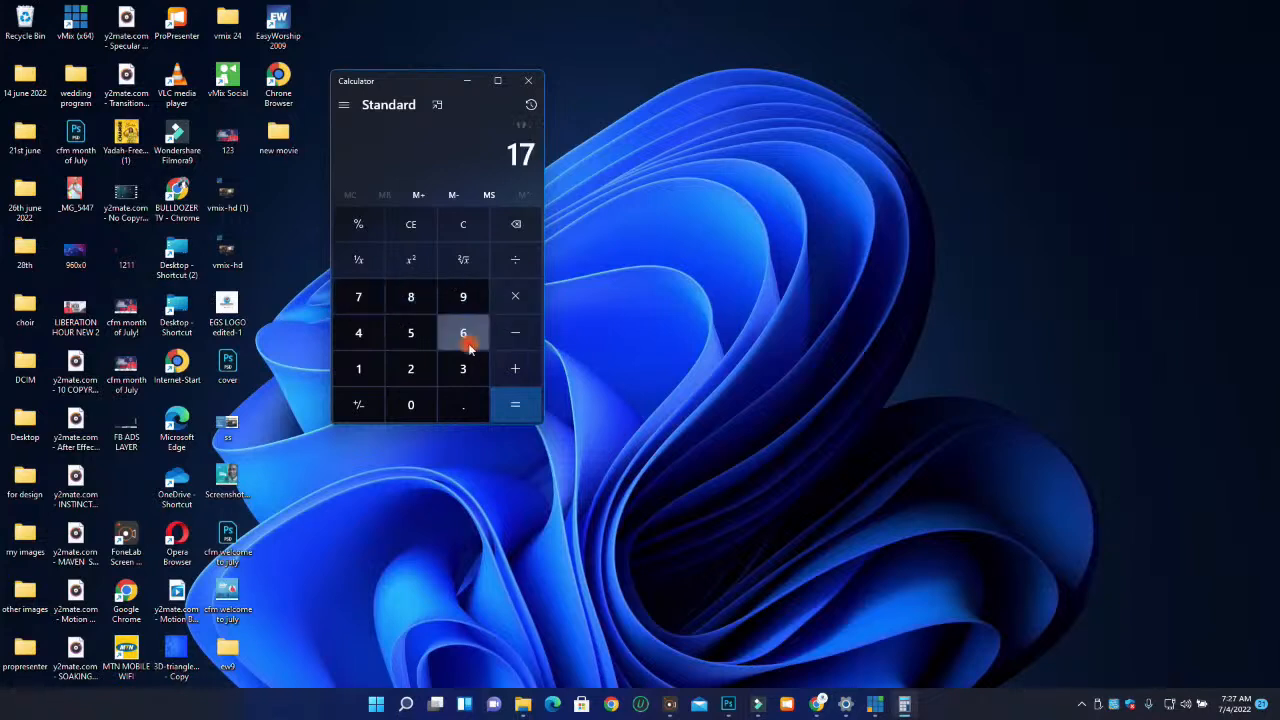
left_click(355, 296)
left_click(516, 405)
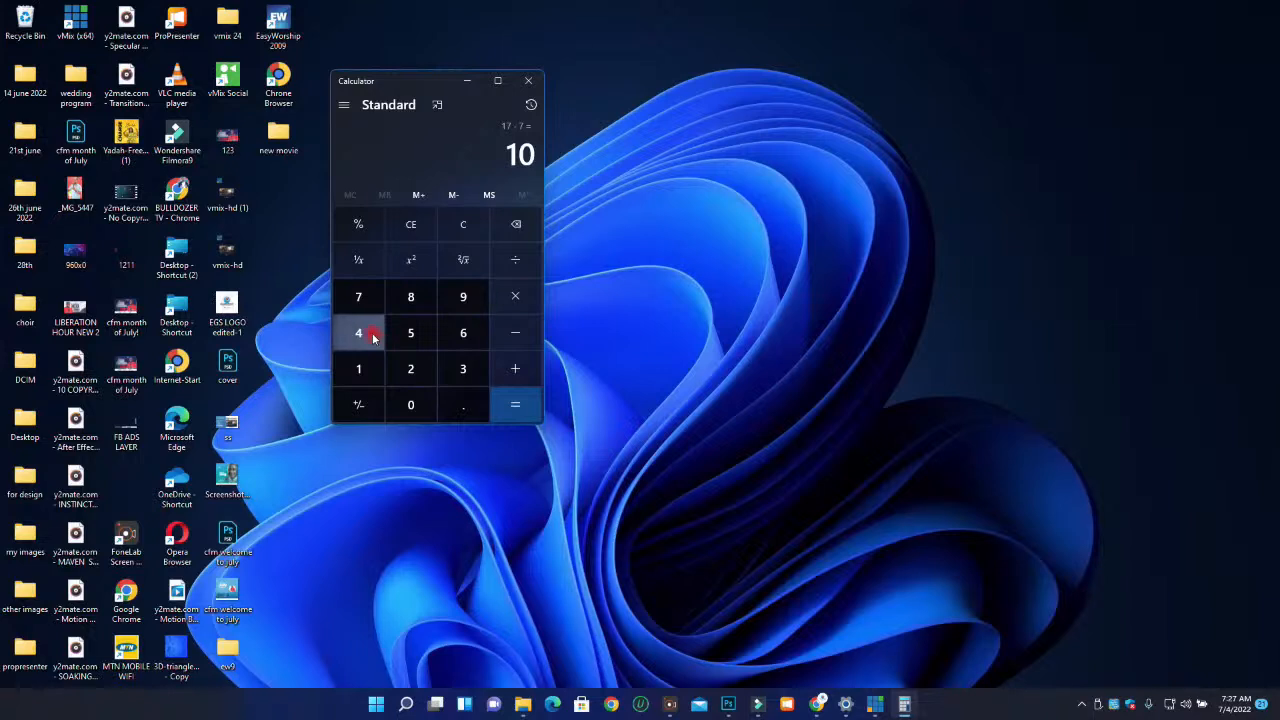
Subtract 16 from the previous result in Calculator and highlight the answer
left_click(518, 335)
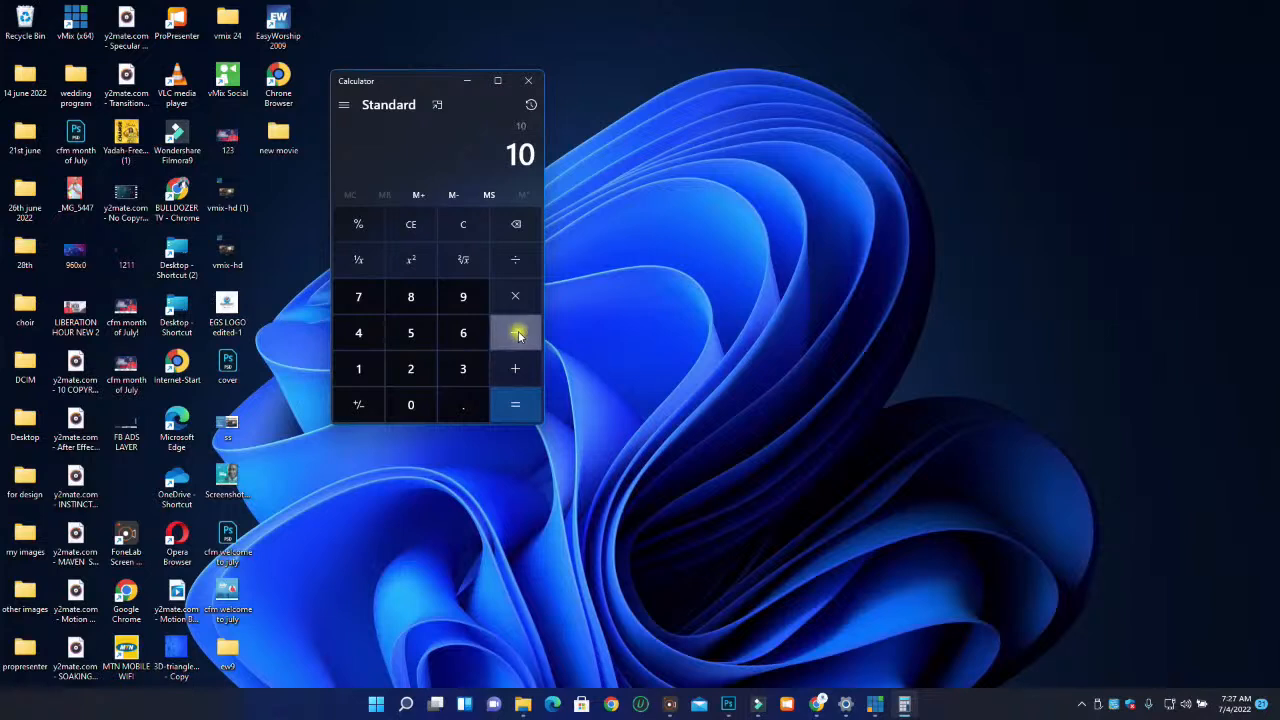
left_click(370, 357)
left_click(466, 332)
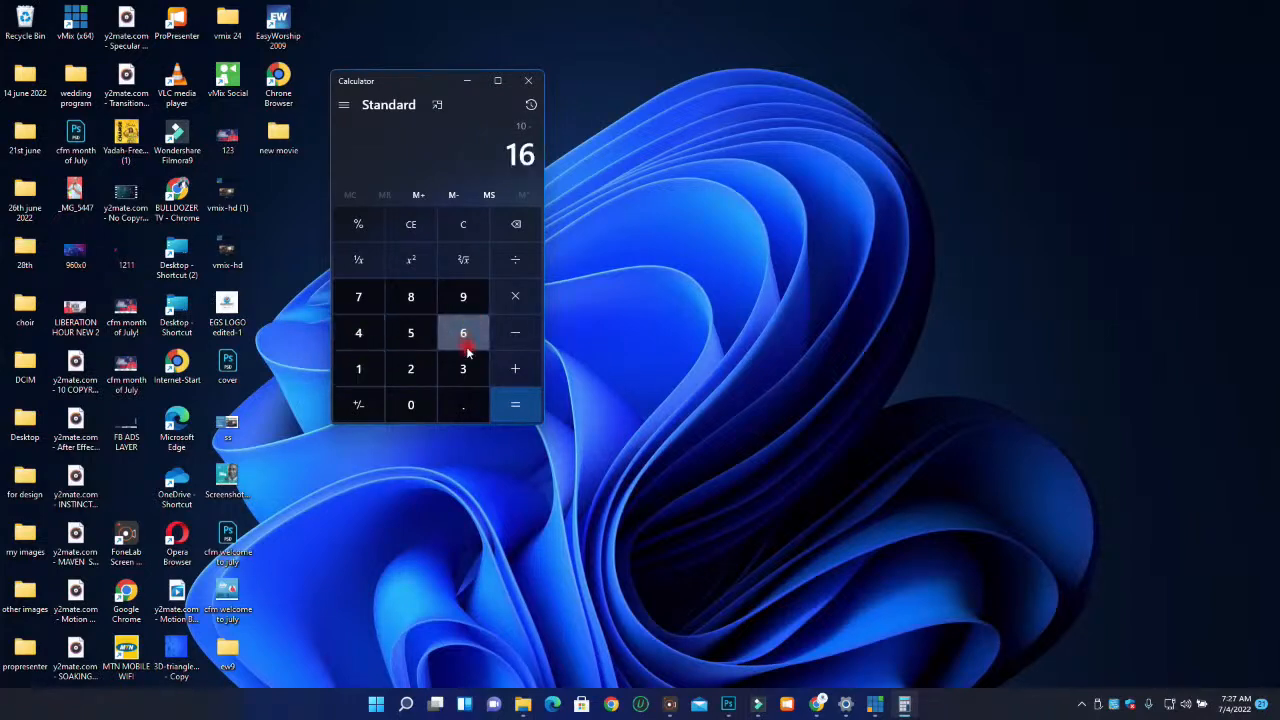
left_click(520, 405)
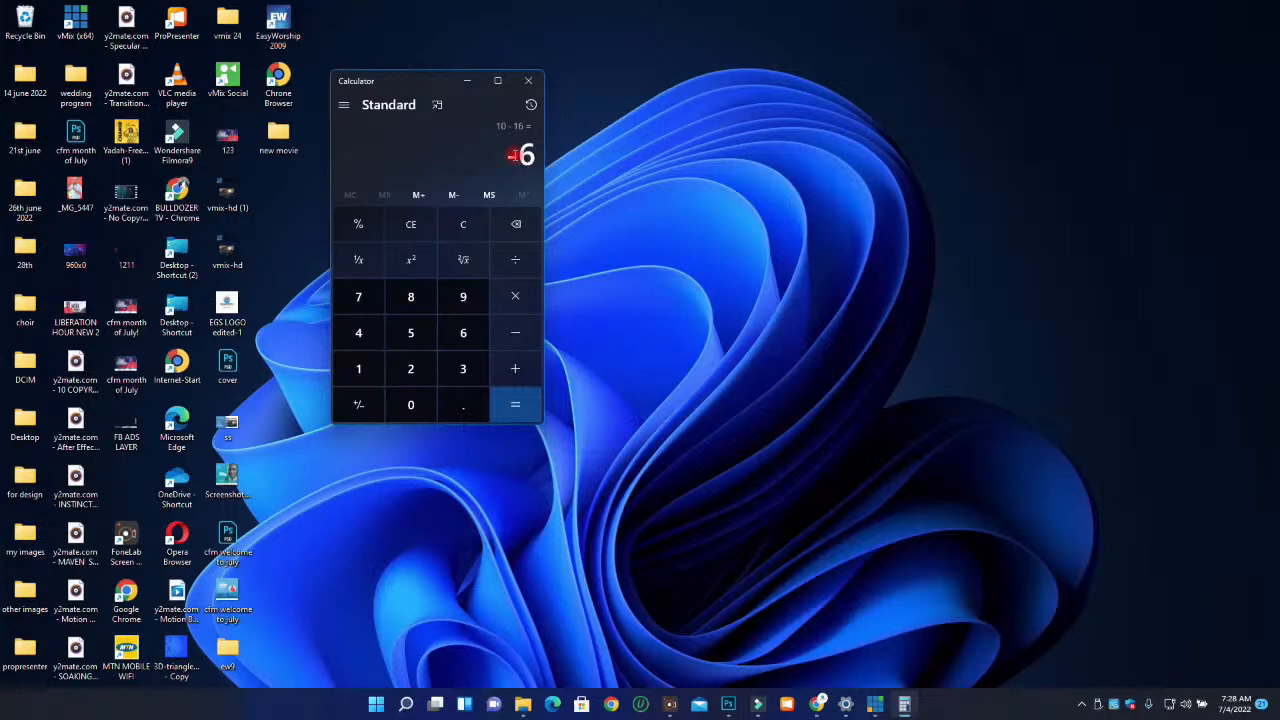
left_click_drag(512, 155, 540, 157)
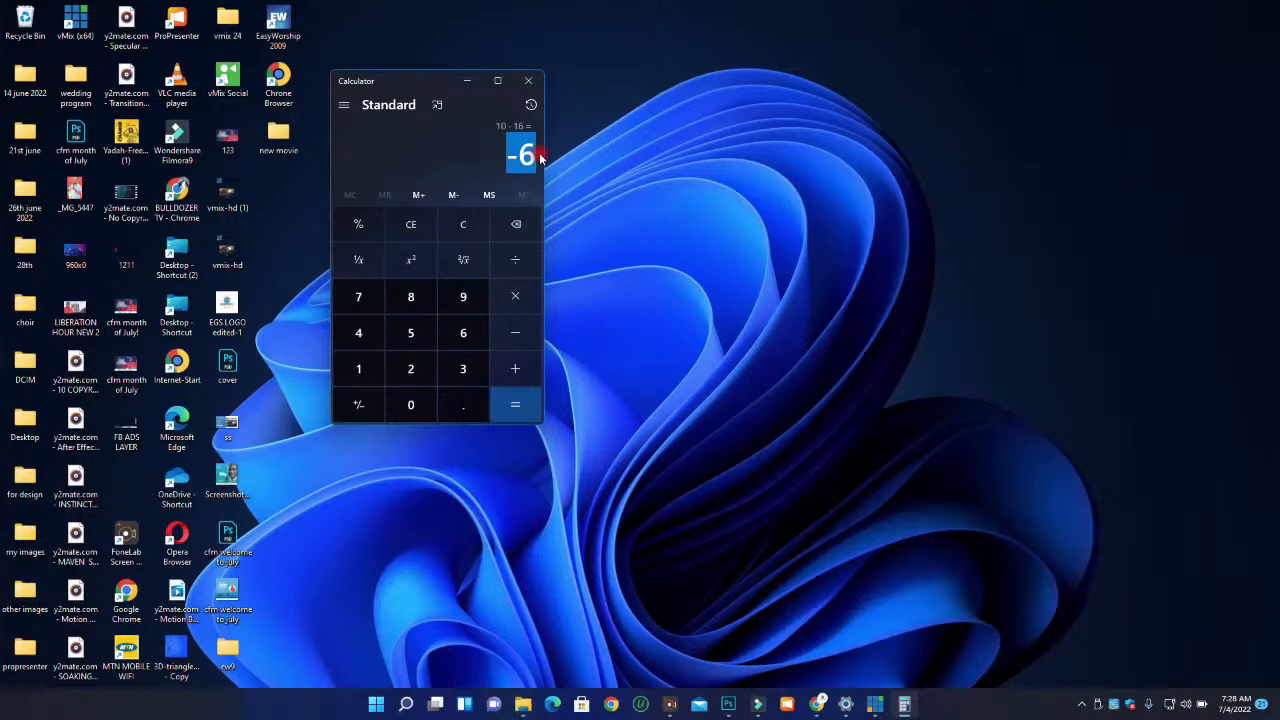
left_click(523, 155)
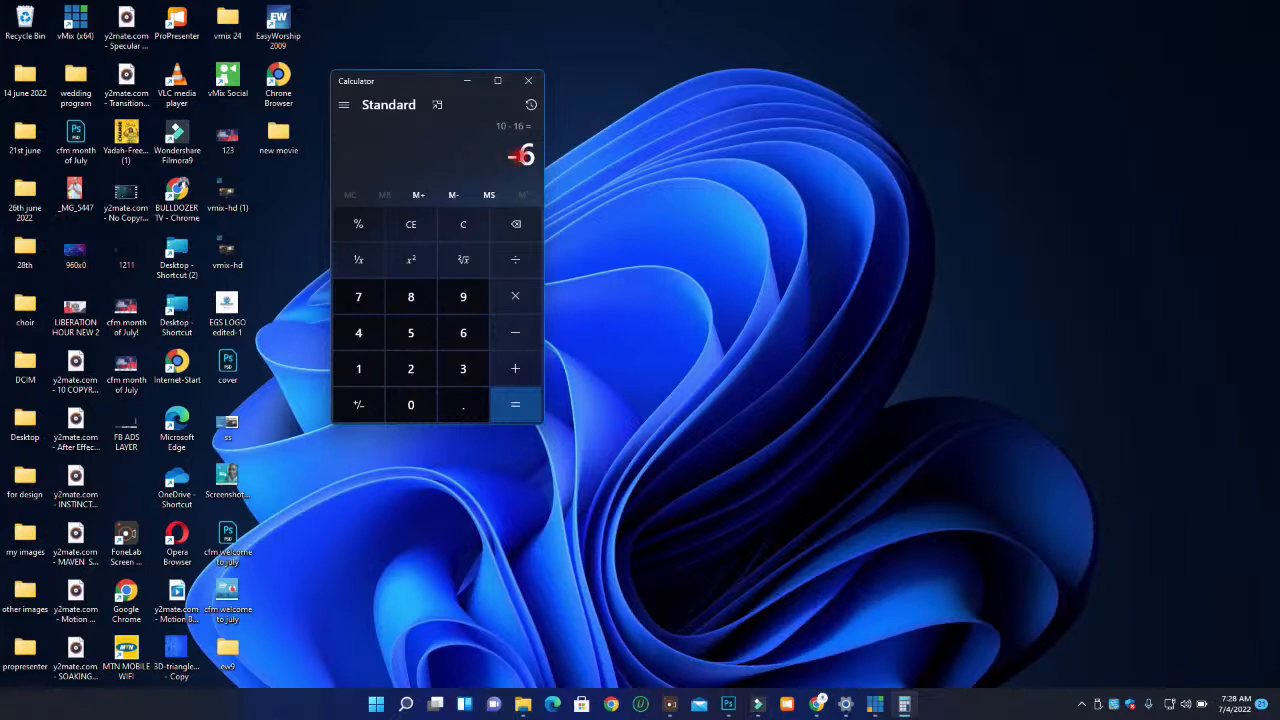
left_click_drag(514, 155, 546, 152)
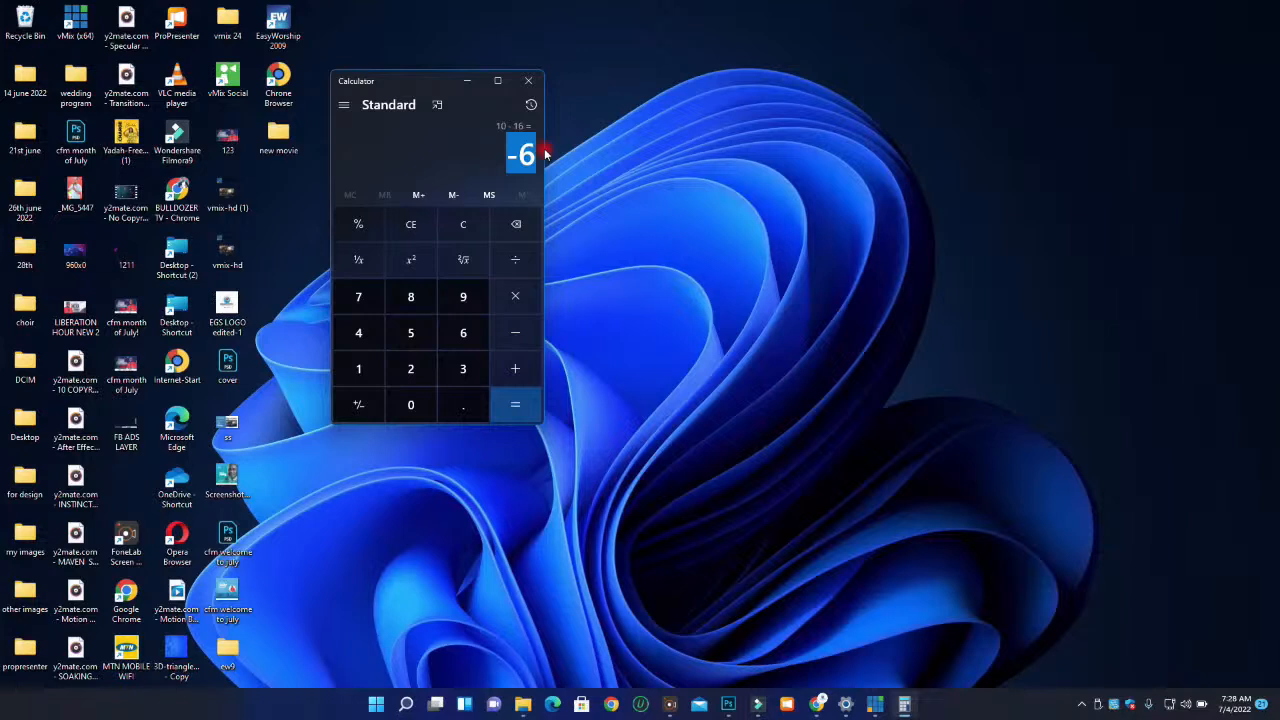
left_click(525, 151)
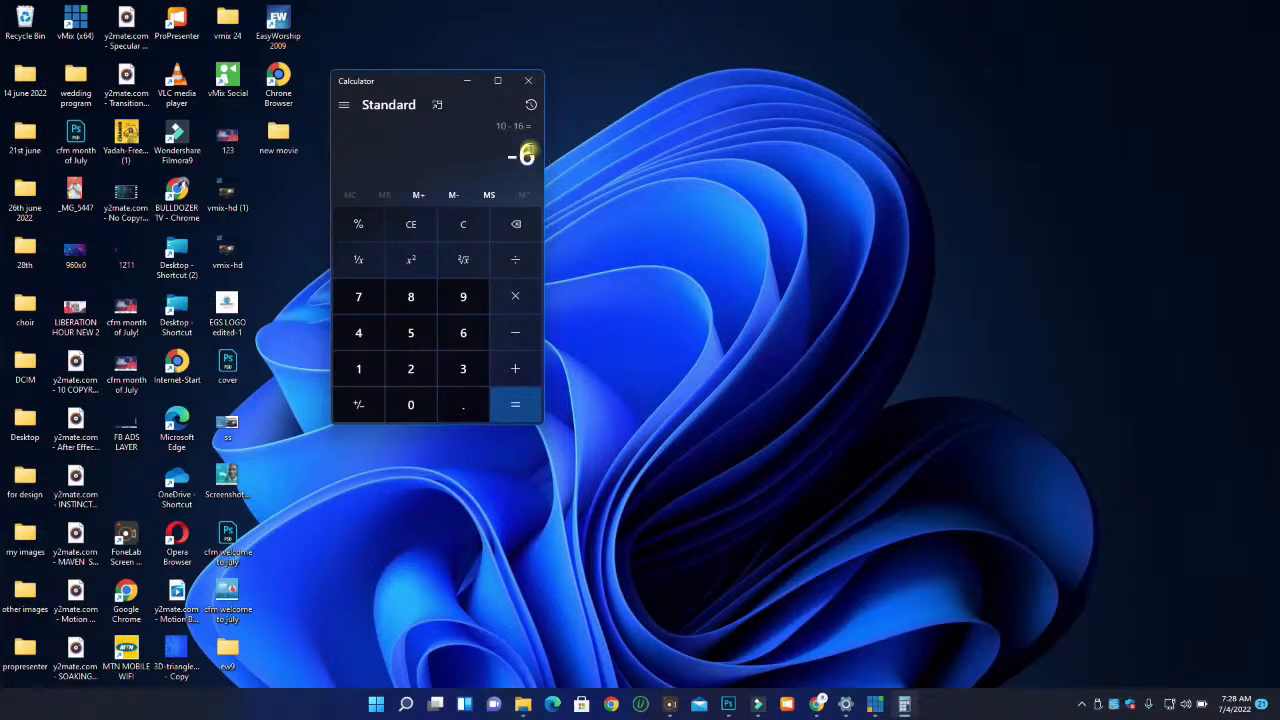
Clear Calculator, recheck the upload speed in the Speedtest result in Chrome and return to Calculator
left_click(412, 224)
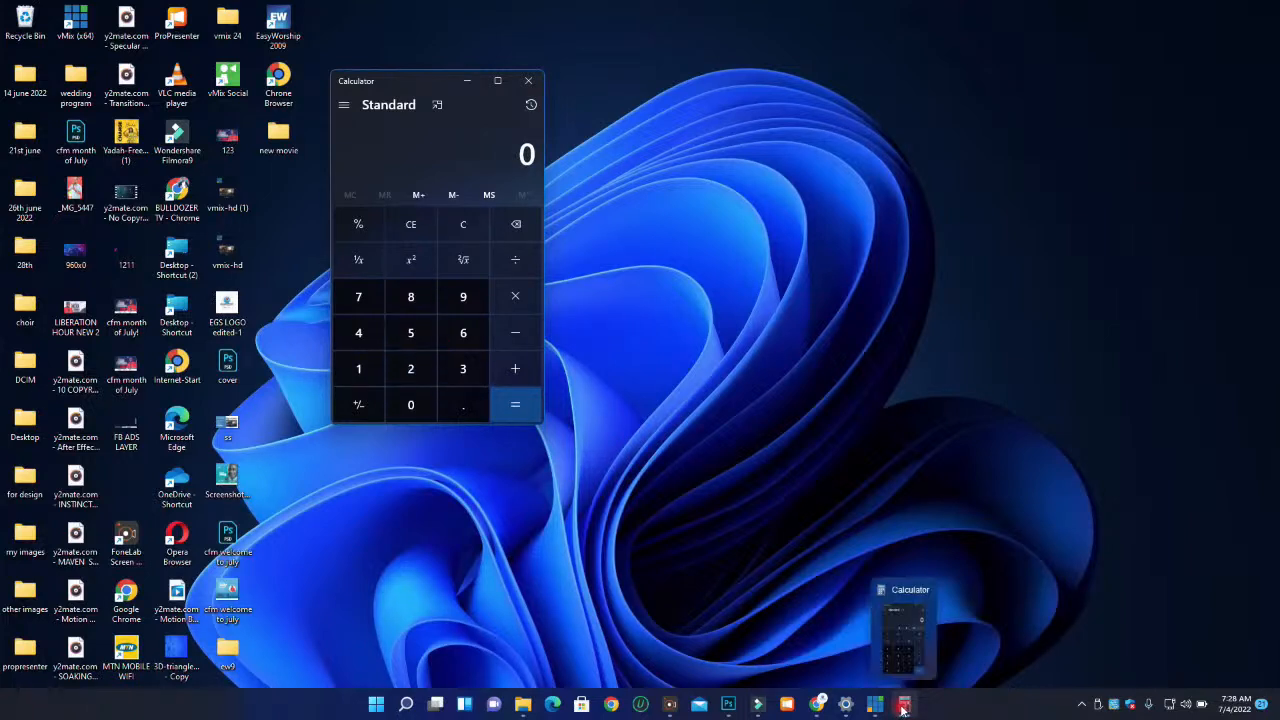
left_click(817, 703)
left_click(766, 623)
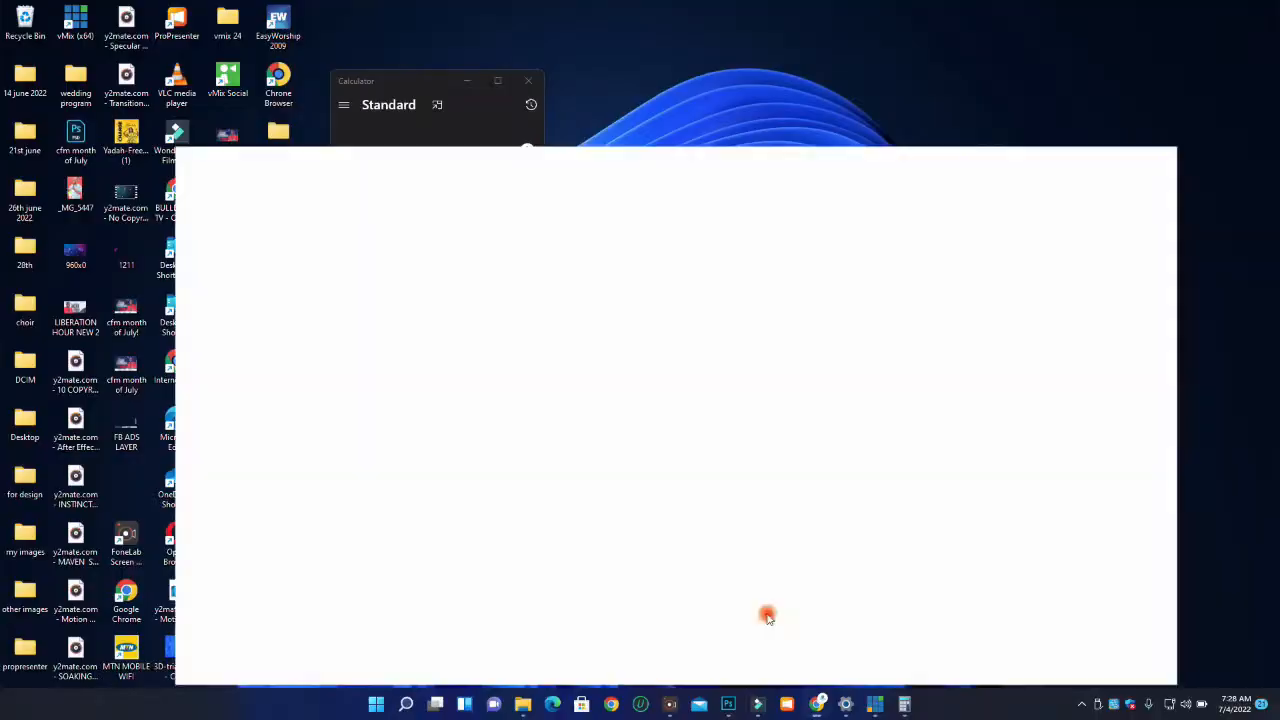
left_click(640, 243)
left_click_drag(630, 248, 691, 248)
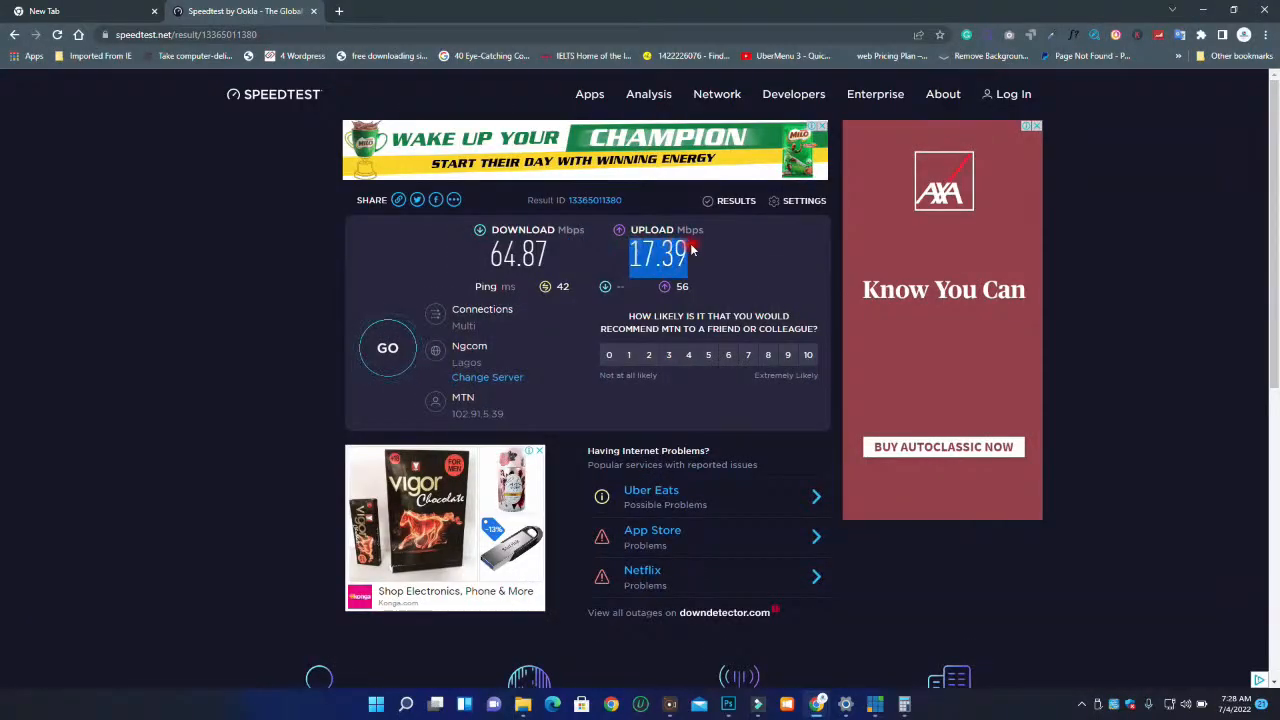
left_click(1203, 10)
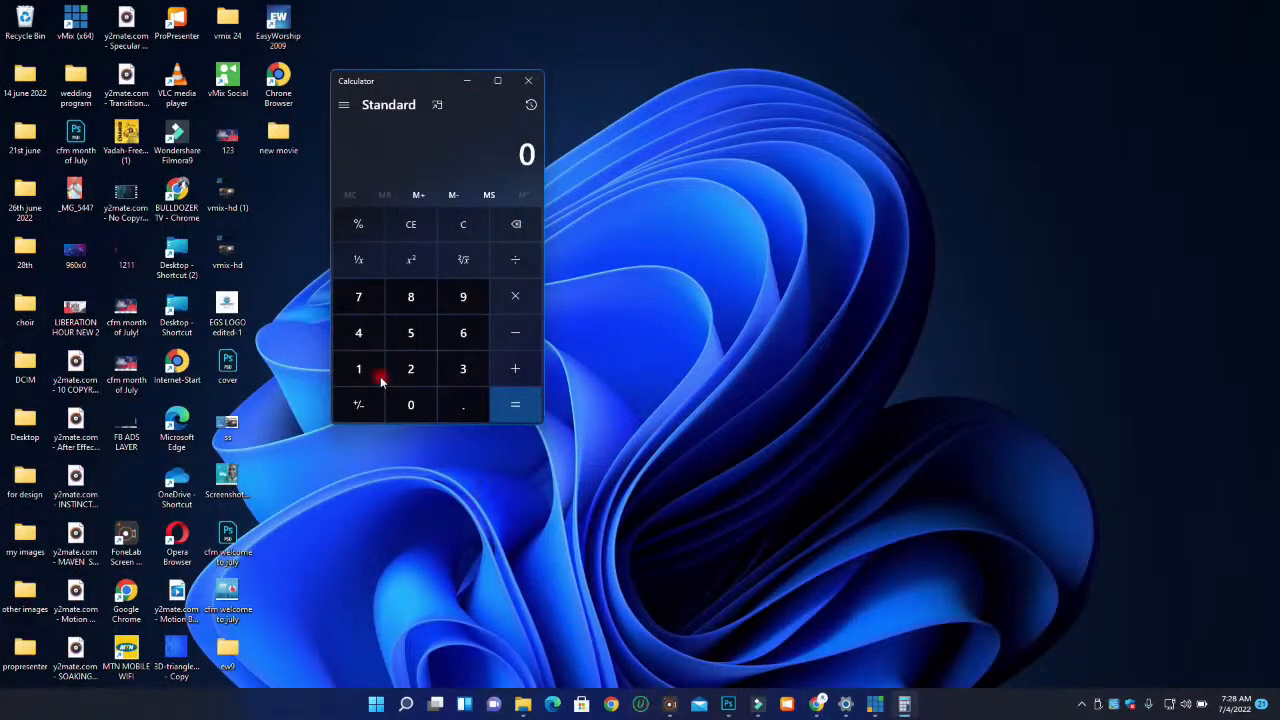
left_click(383, 326)
left_click(420, 230)
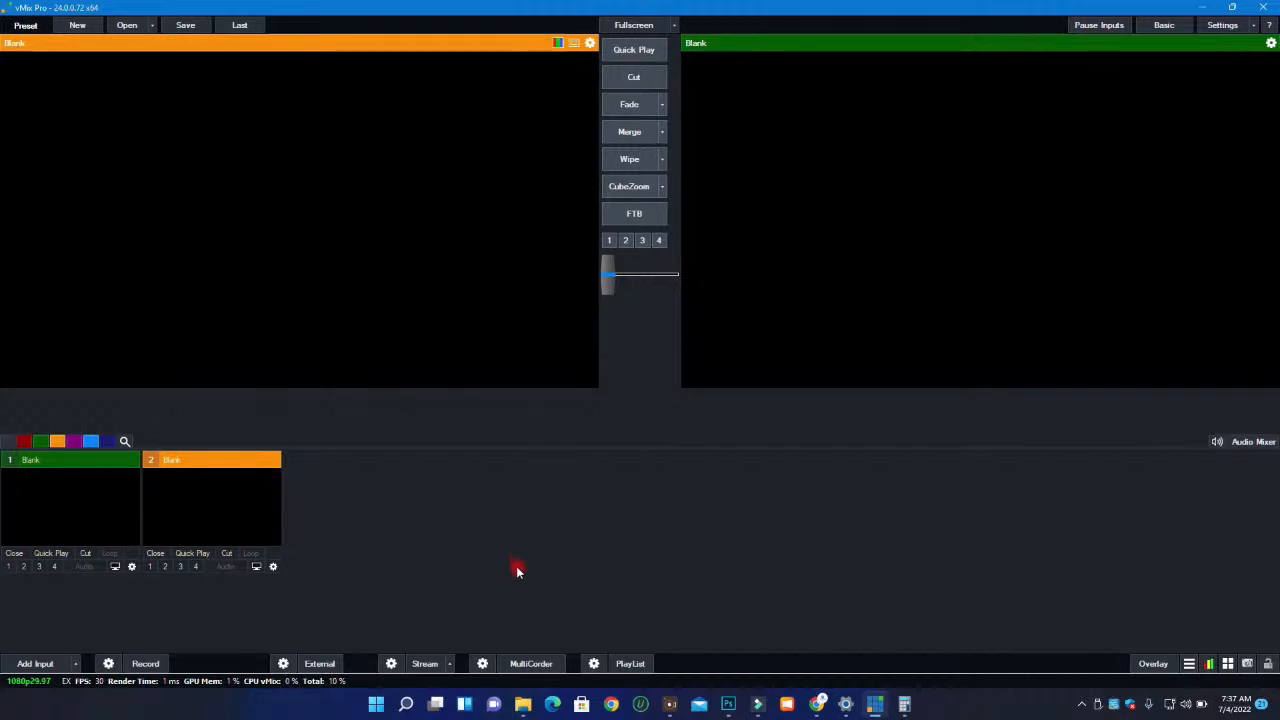
Delete the Default profile's saved configuration in vMix's streaming settings and inspect the URL, stream key and quality fields
left_click(392, 664)
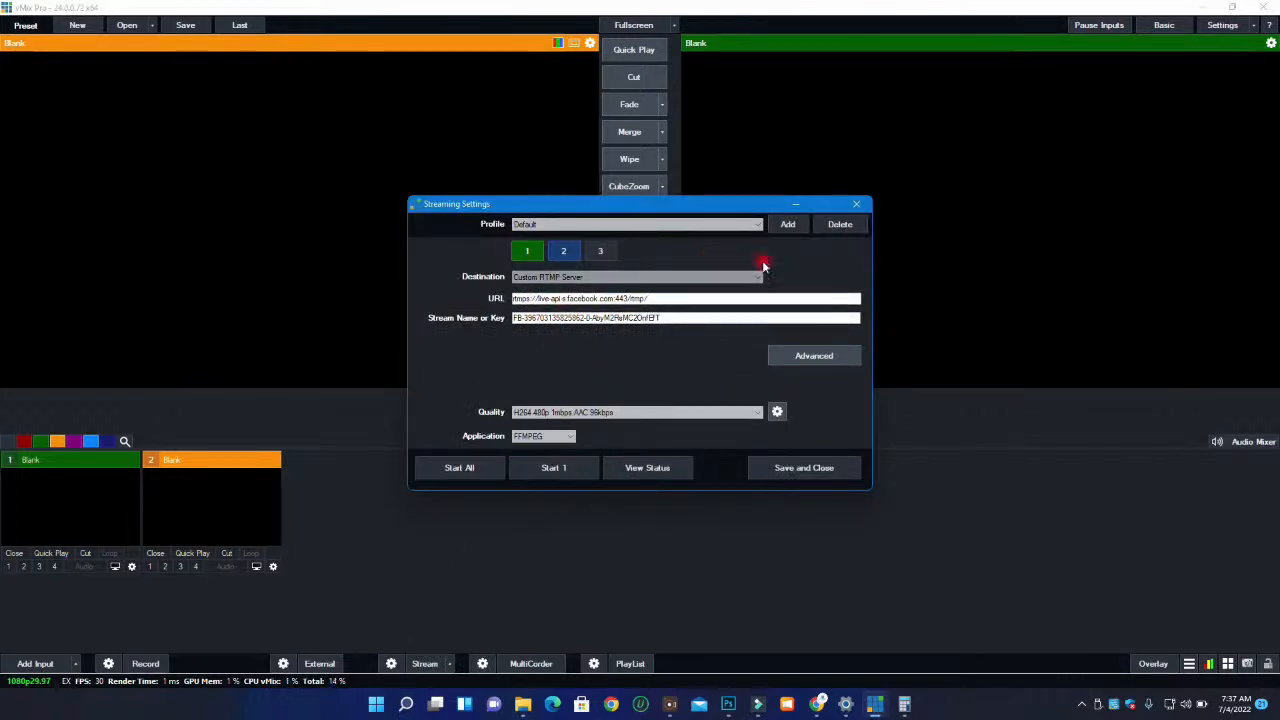
left_click(838, 224)
left_click(540, 308)
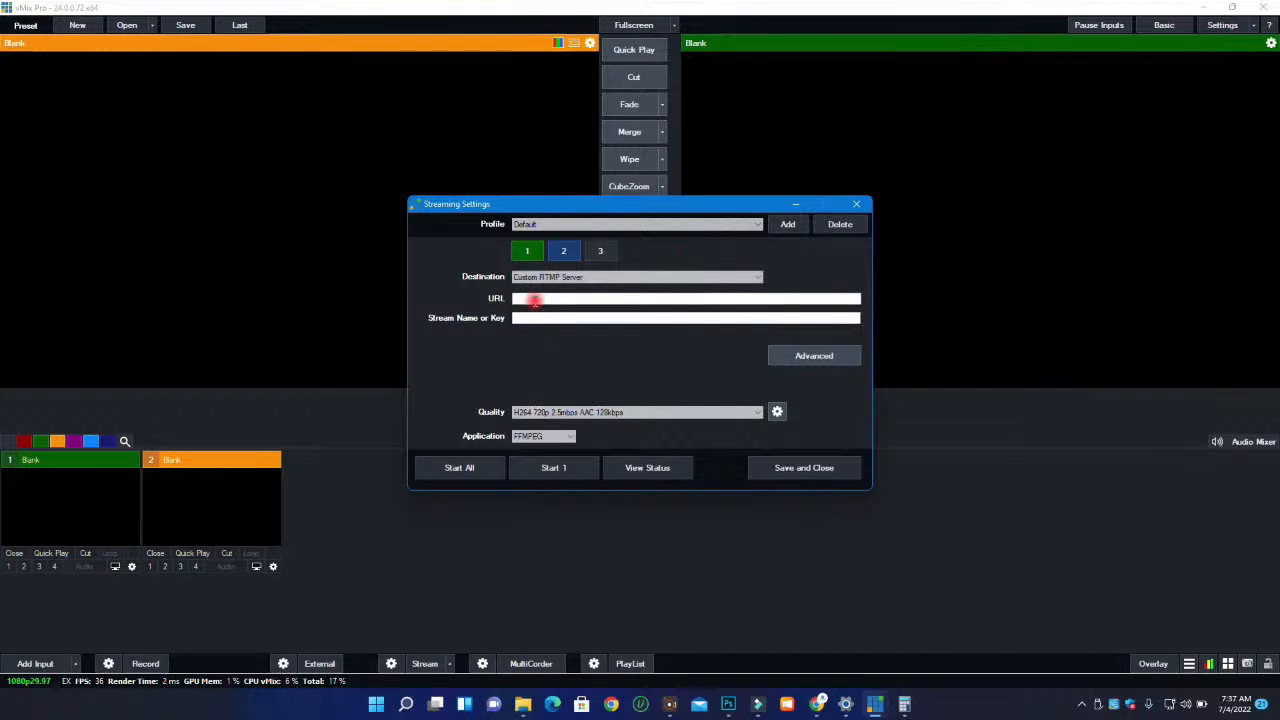
left_click(530, 317)
left_click(534, 318)
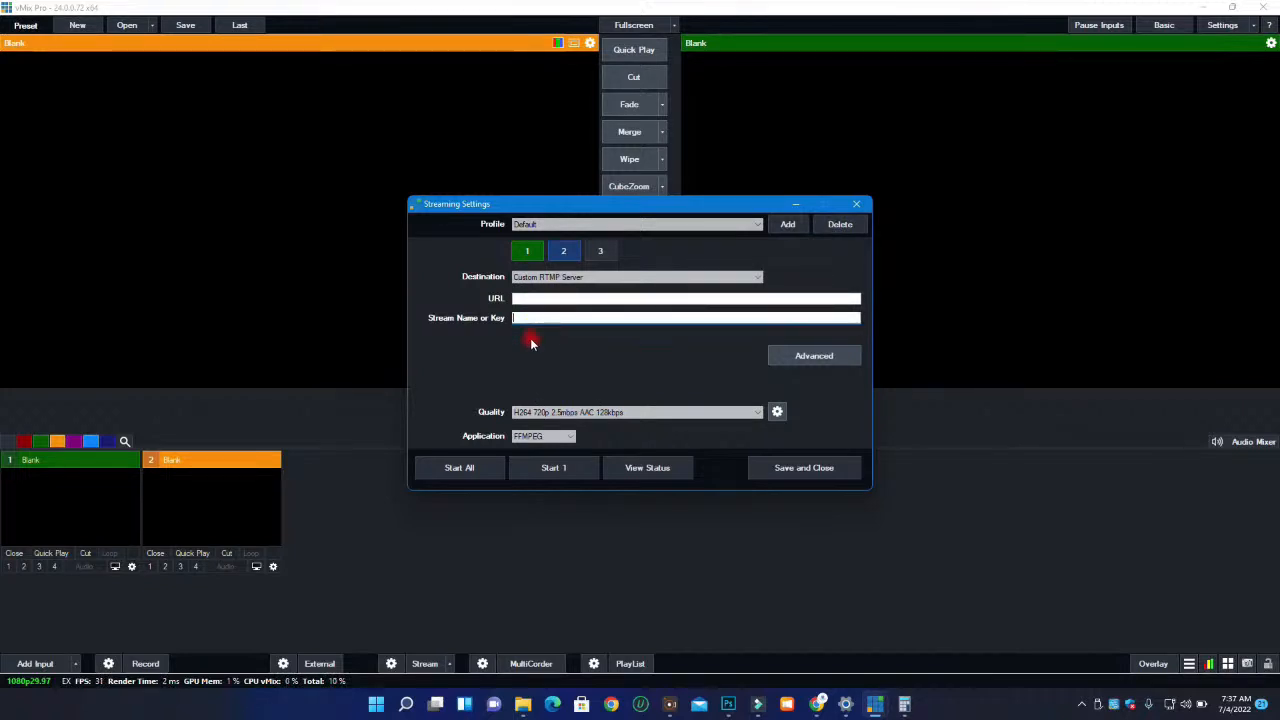
left_click(520, 412)
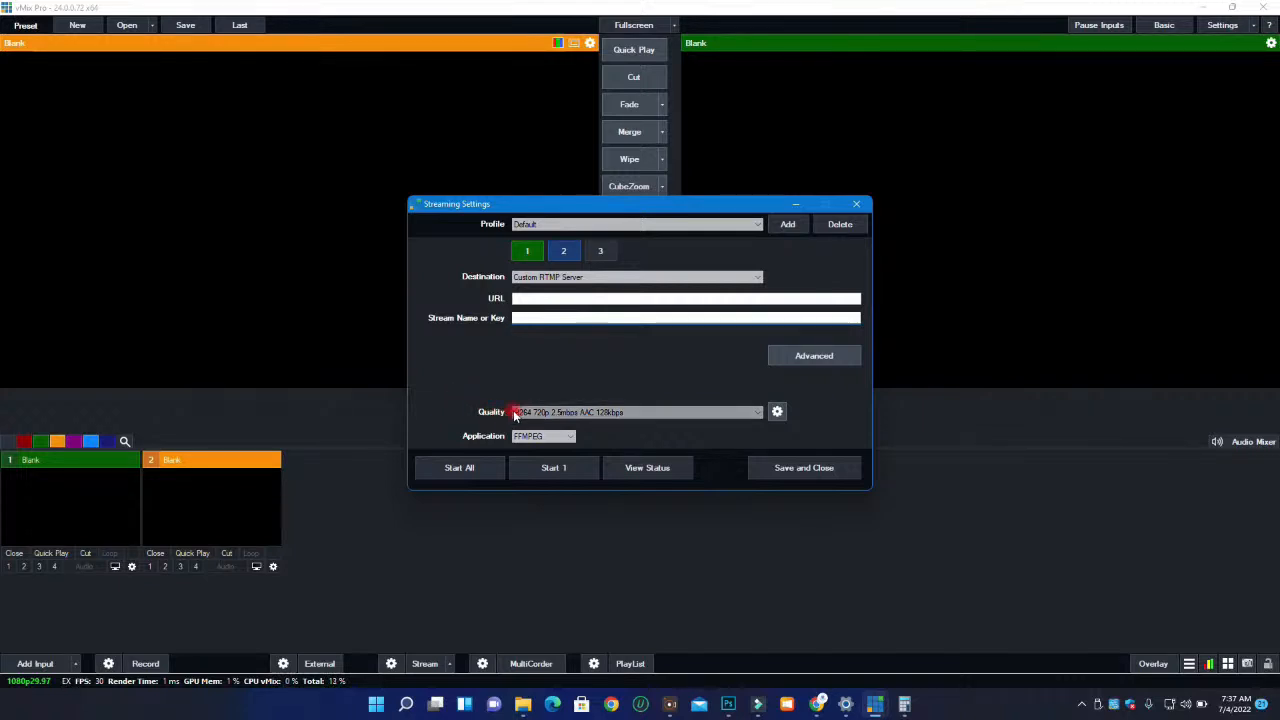
Open the detailed streaming quality settings, set the video bit rate to 2000 and check the audio bit rate field
left_click(585, 414)
left_click(585, 424)
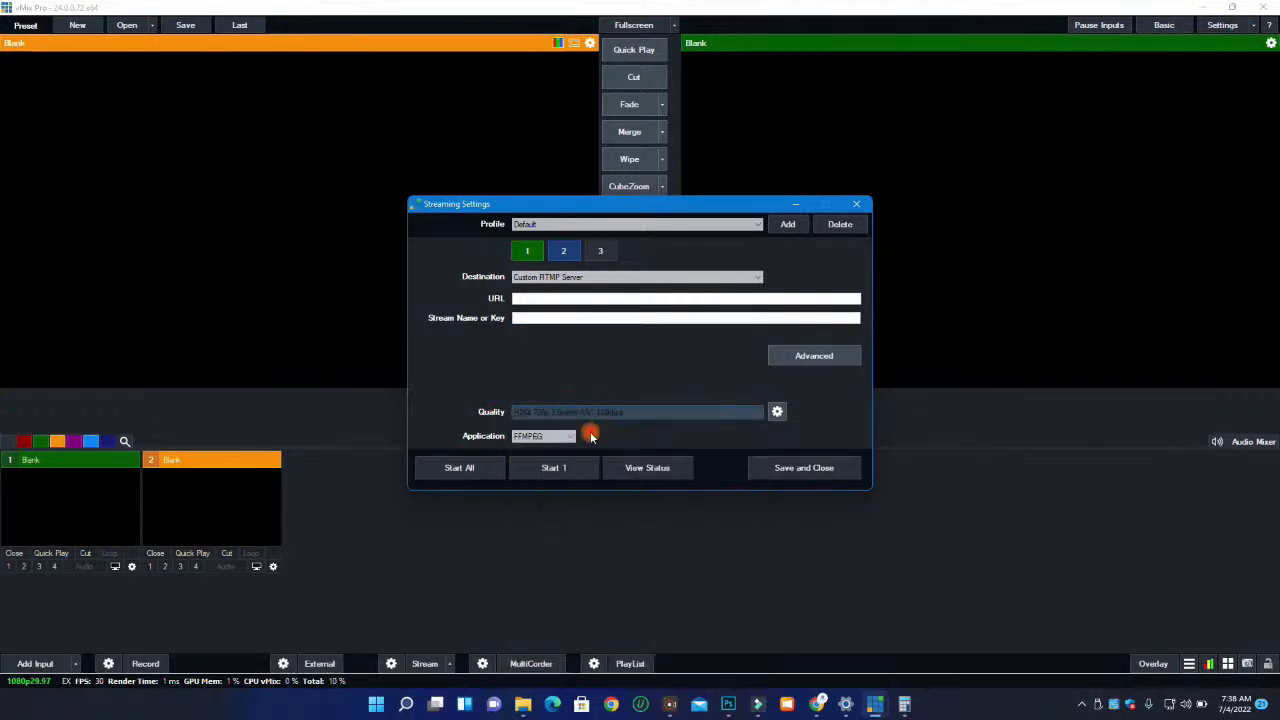
left_click(779, 411)
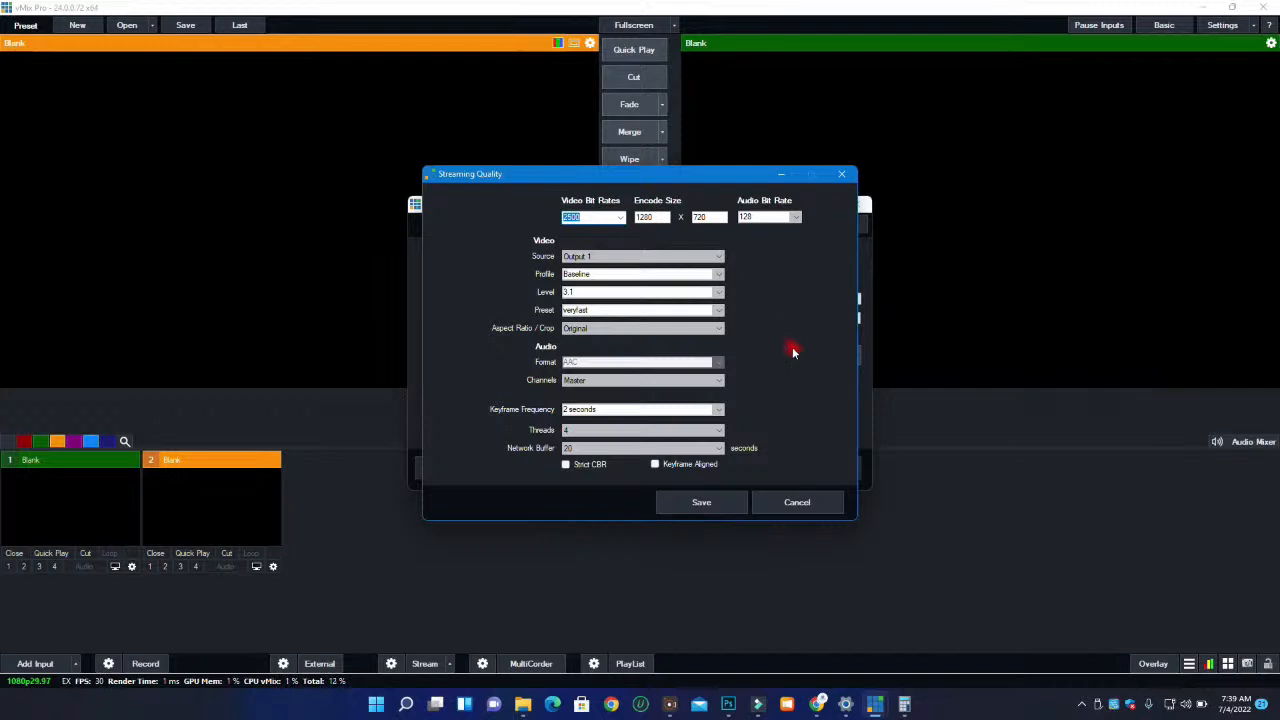
left_click(590, 218)
left_click_drag(590, 218, 560, 217)
type("2")
left_click(751, 215)
left_click(795, 217)
left_click(793, 217)
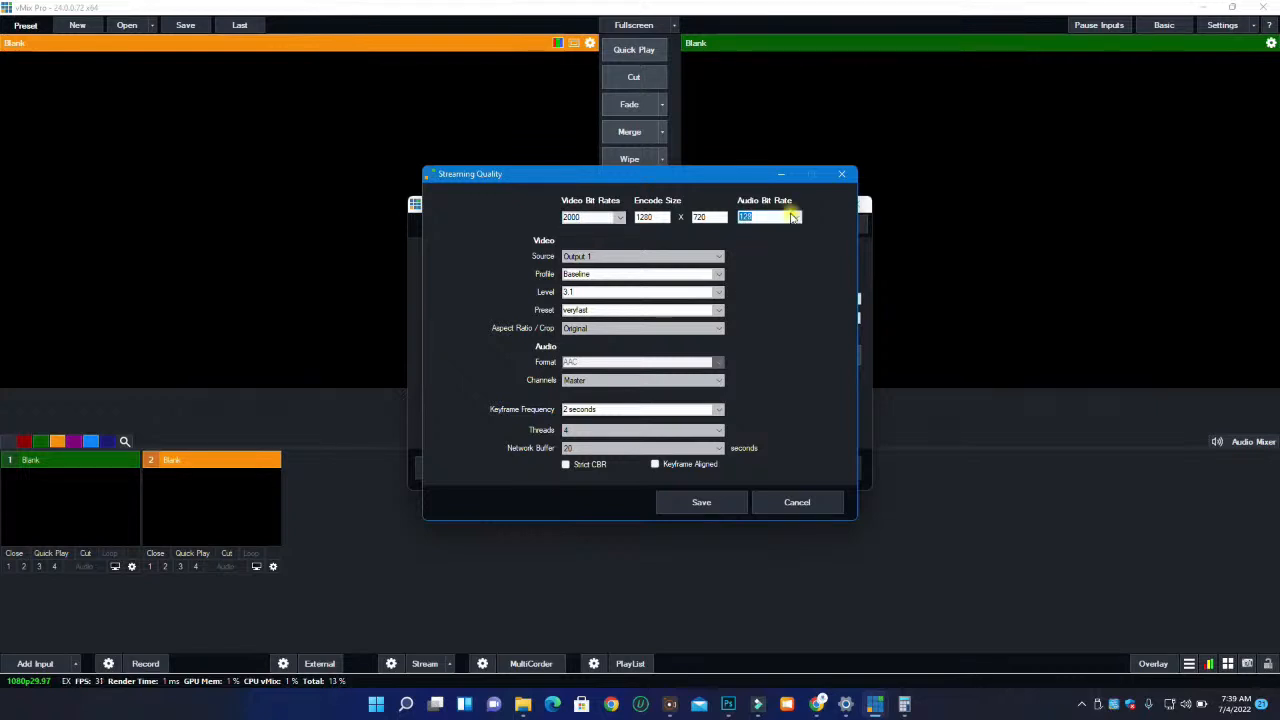
Set the video encoding profile to High and the level to 5.1
left_click(573, 258)
left_click(572, 273)
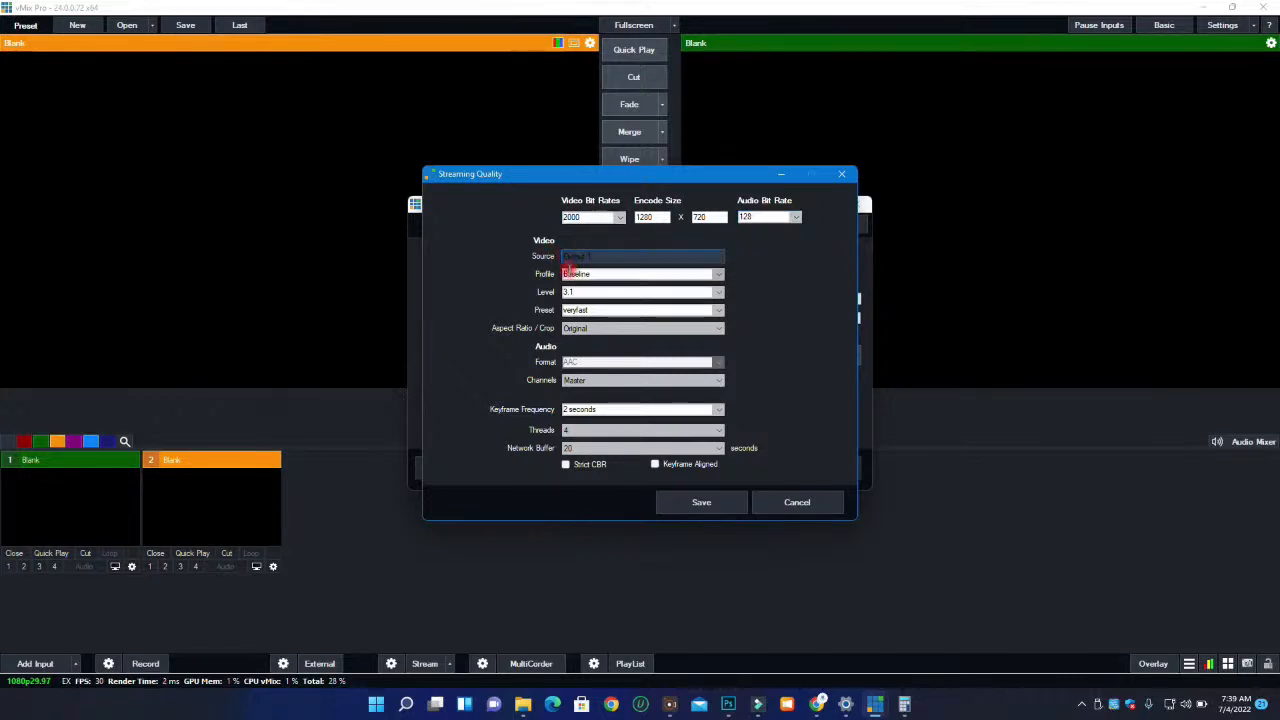
left_click(720, 273)
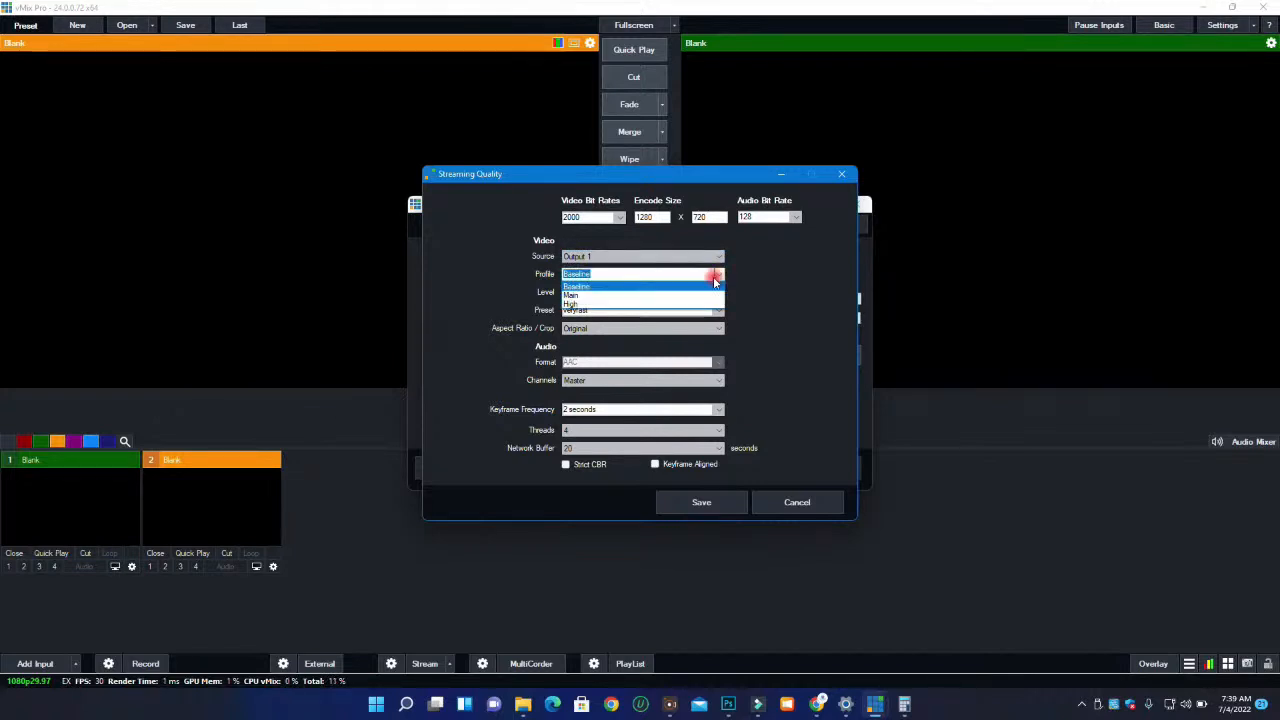
left_click(576, 305)
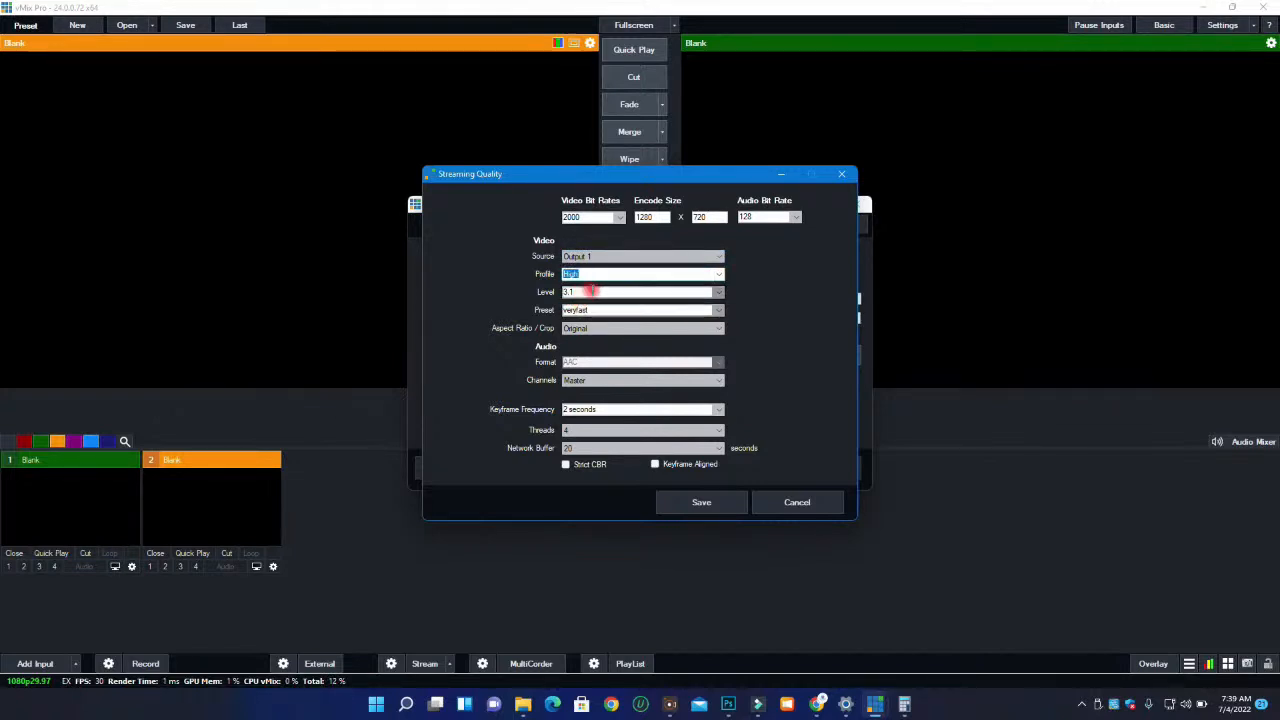
left_click(710, 292)
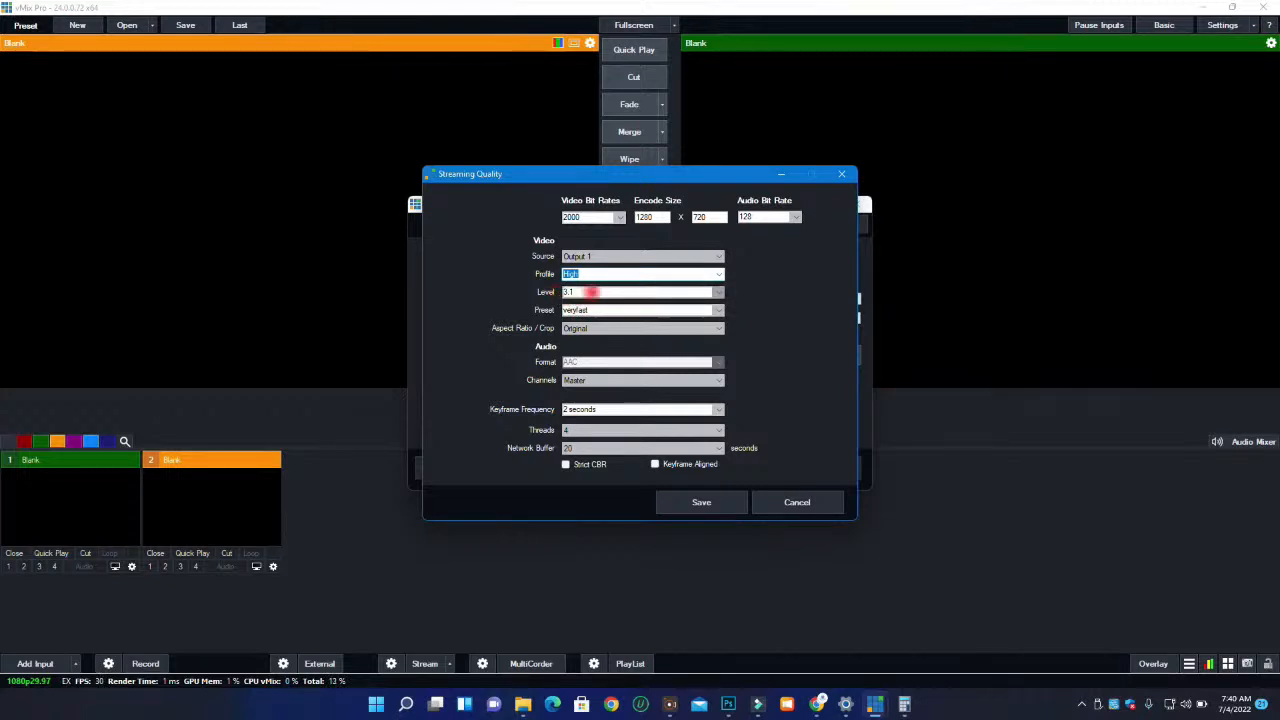
left_click(620, 291)
left_click(718, 291)
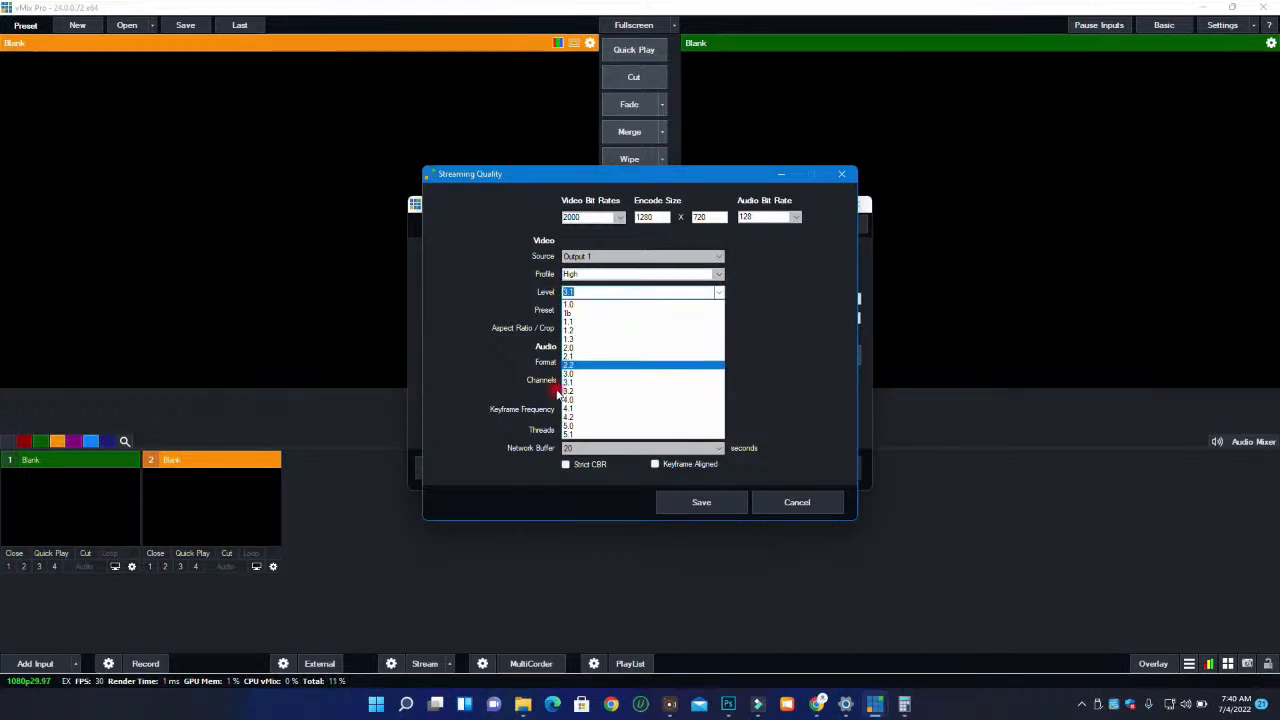
left_click(567, 432)
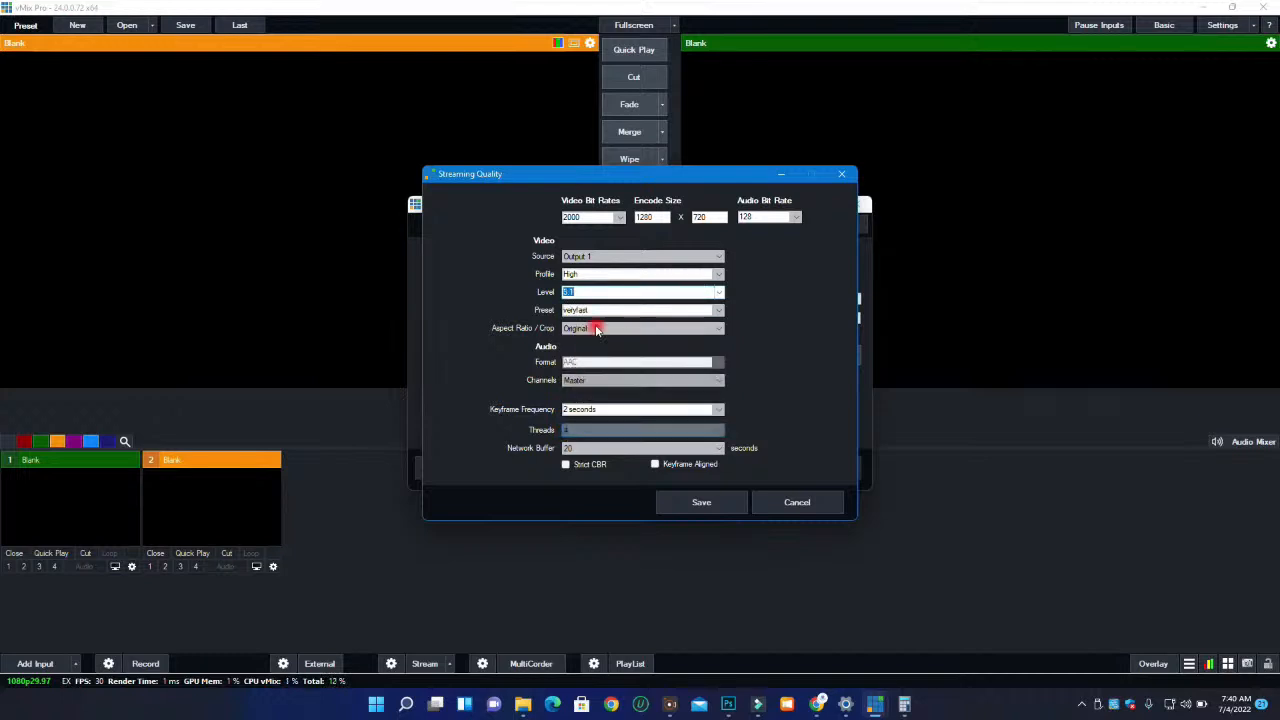
Set the encoding preset to slower and review the aspect ratio choices, keeping Original
left_click(716, 310)
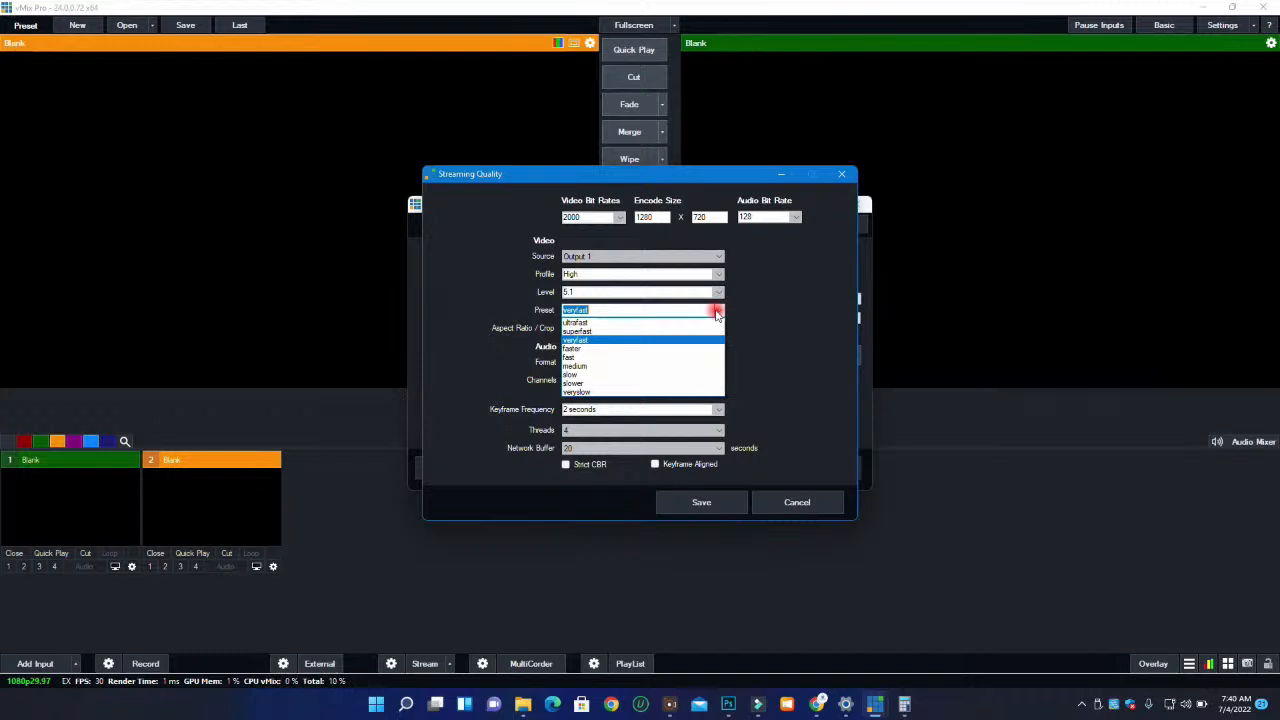
left_click(600, 385)
left_click(719, 328)
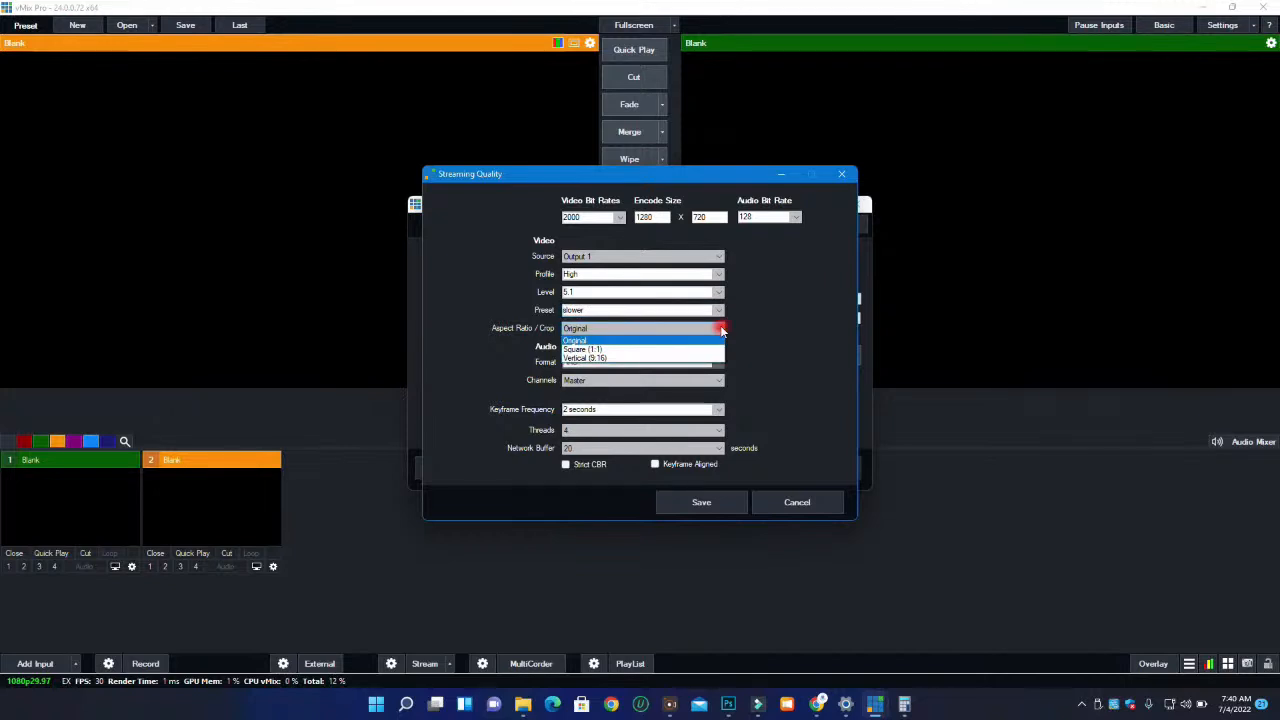
left_click(584, 333)
left_click(638, 329)
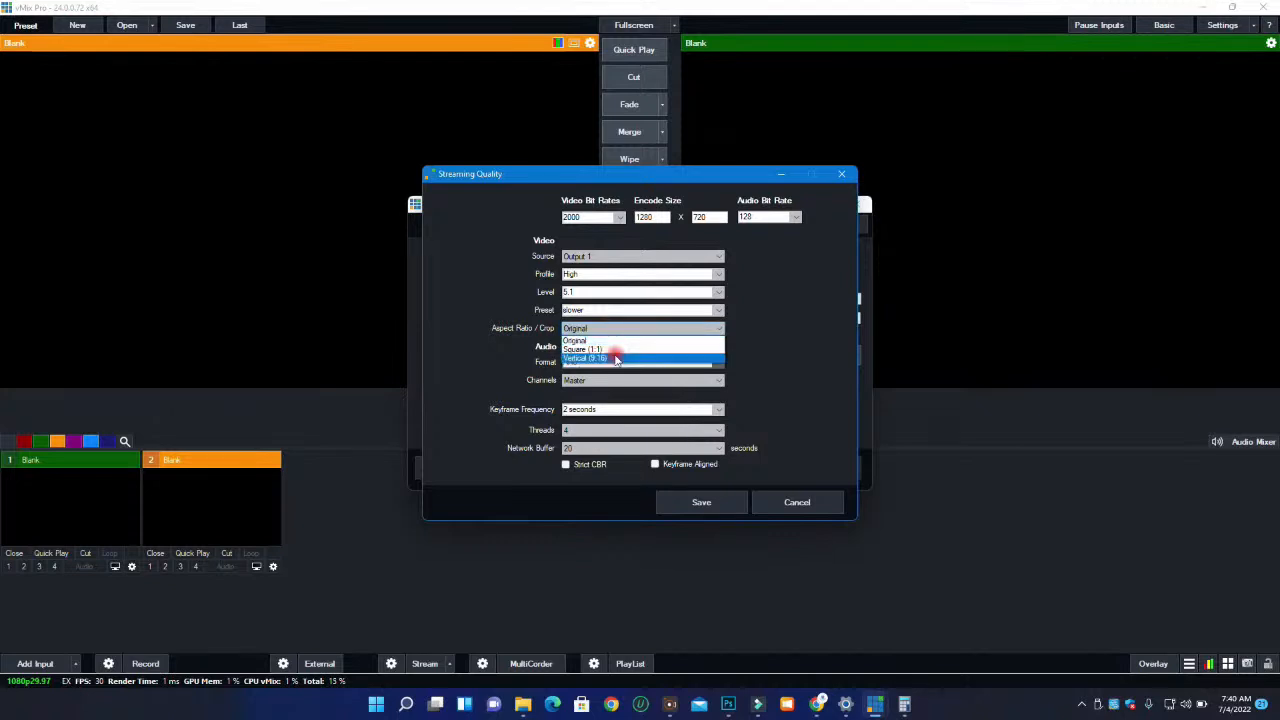
left_click(695, 331)
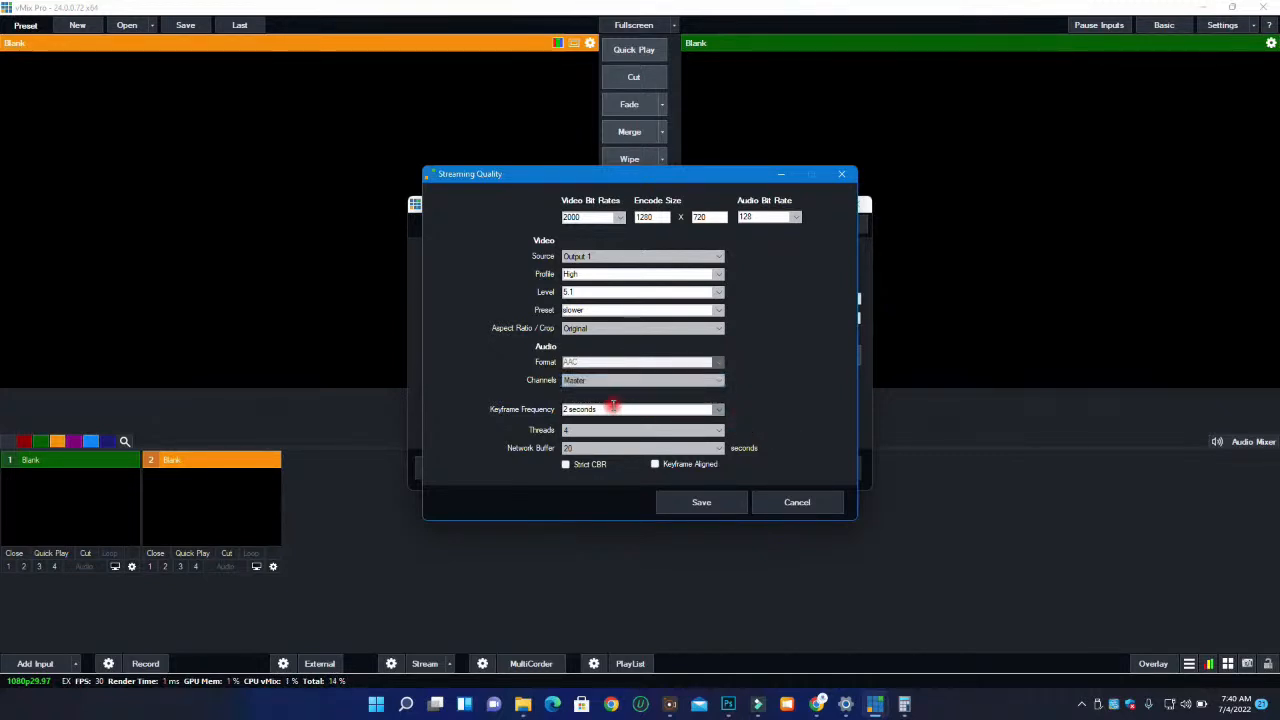
Set the encoder threads to 12 and the network buffer to 60 seconds, and save the streaming quality
left_click(592, 433)
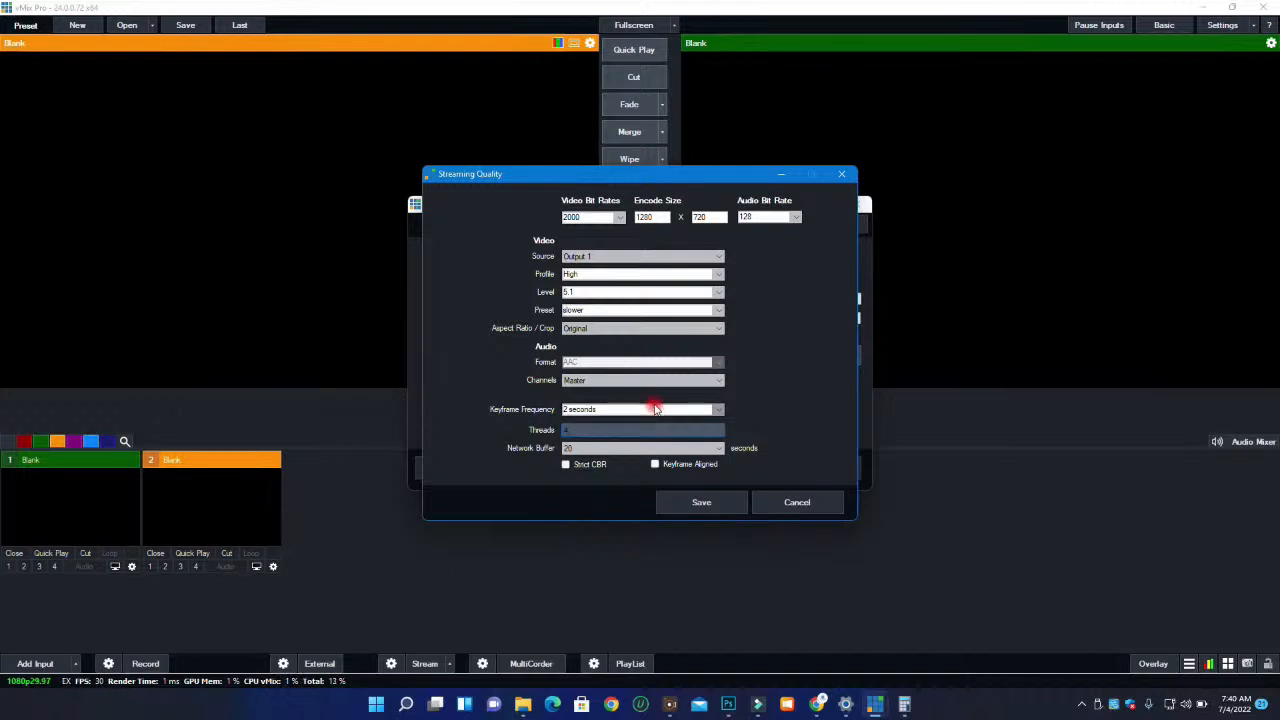
left_click(622, 430)
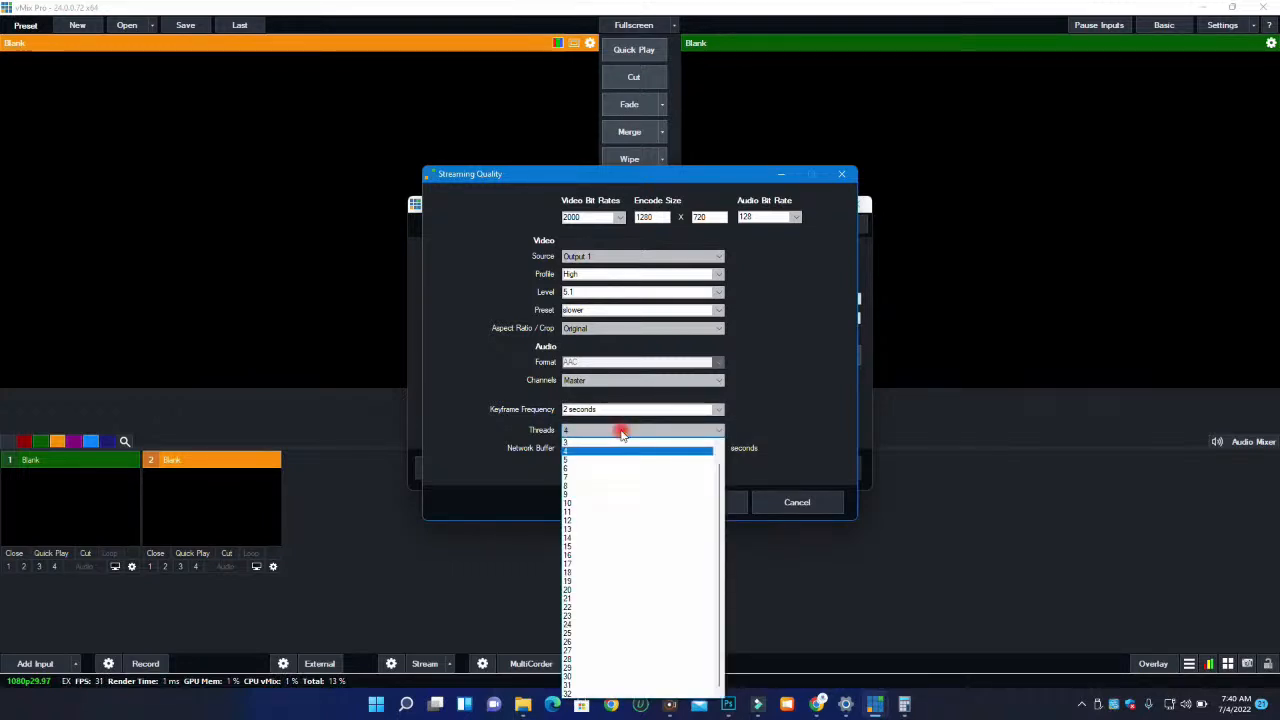
left_click(587, 521)
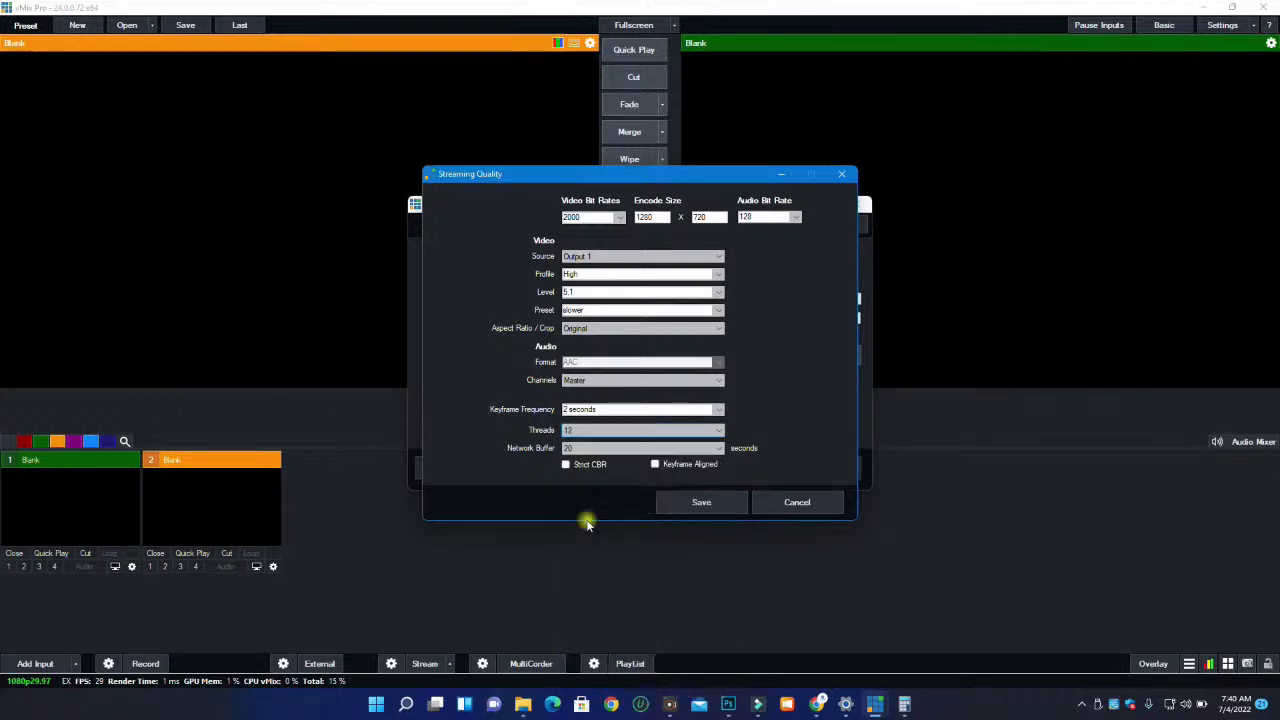
left_click(601, 448)
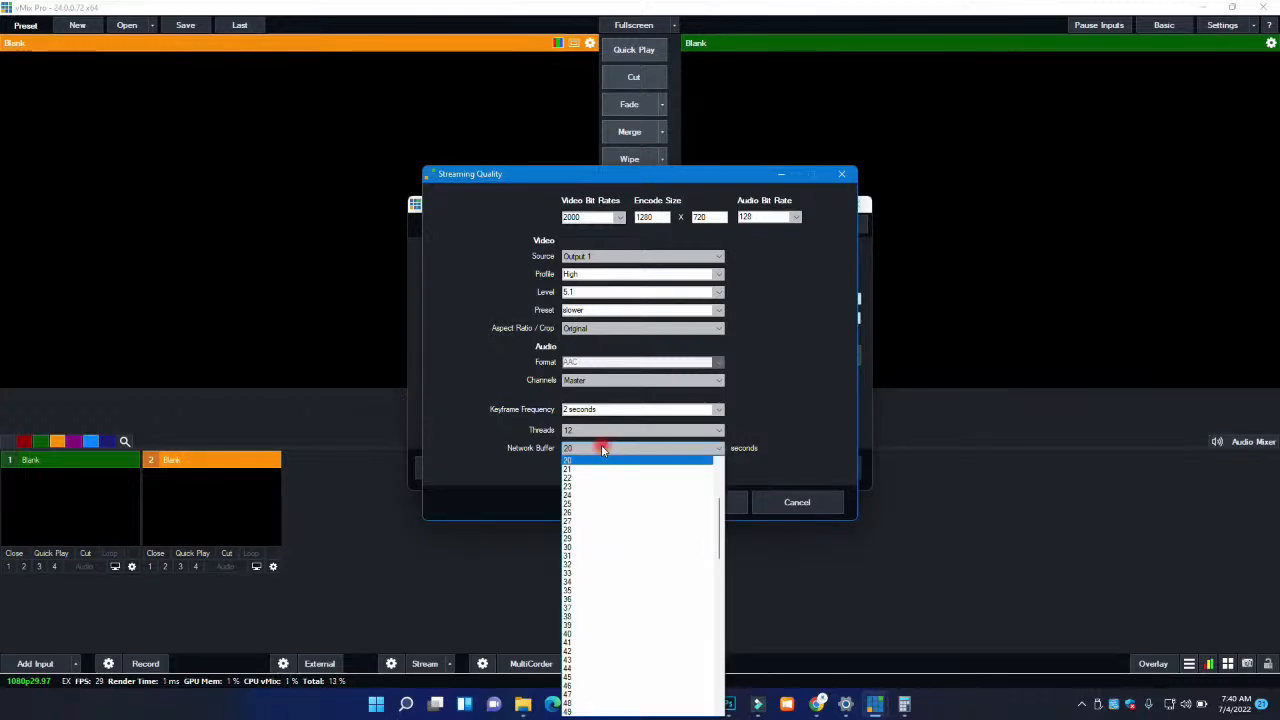
scroll(583, 630, "down", 6)
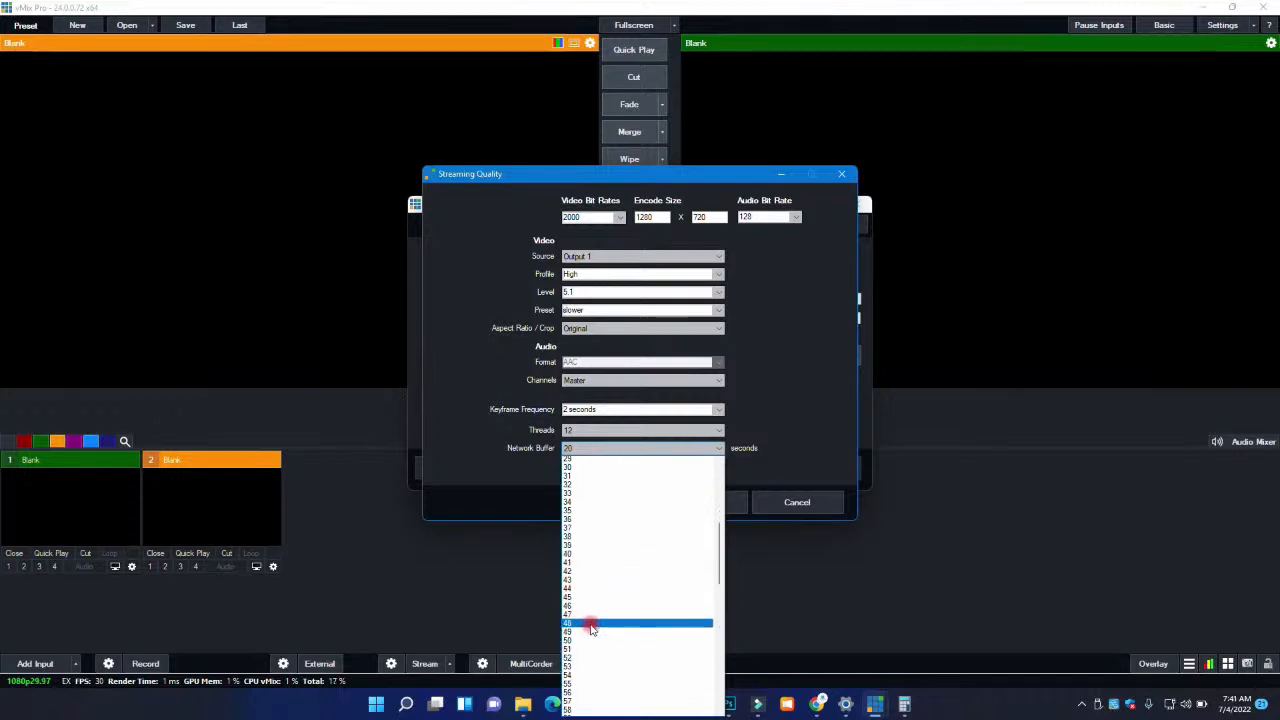
scroll(568, 622, "down", 1)
left_click(570, 622)
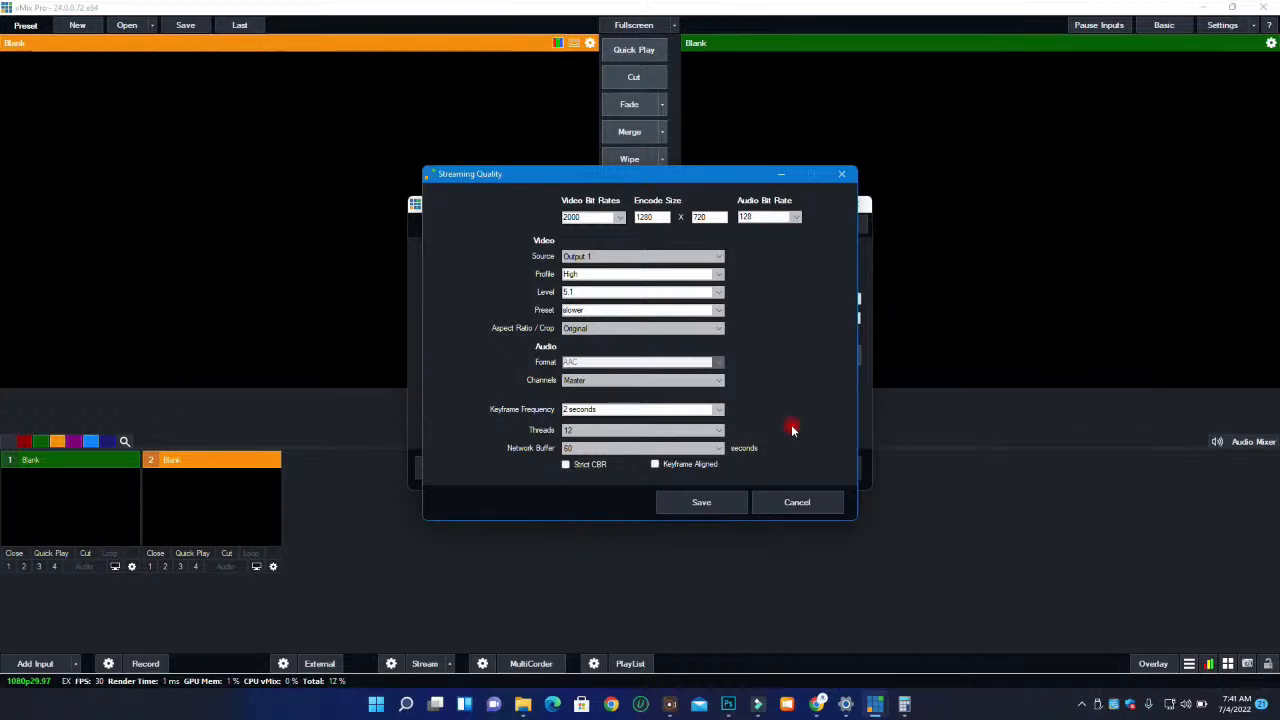
left_click(710, 503)
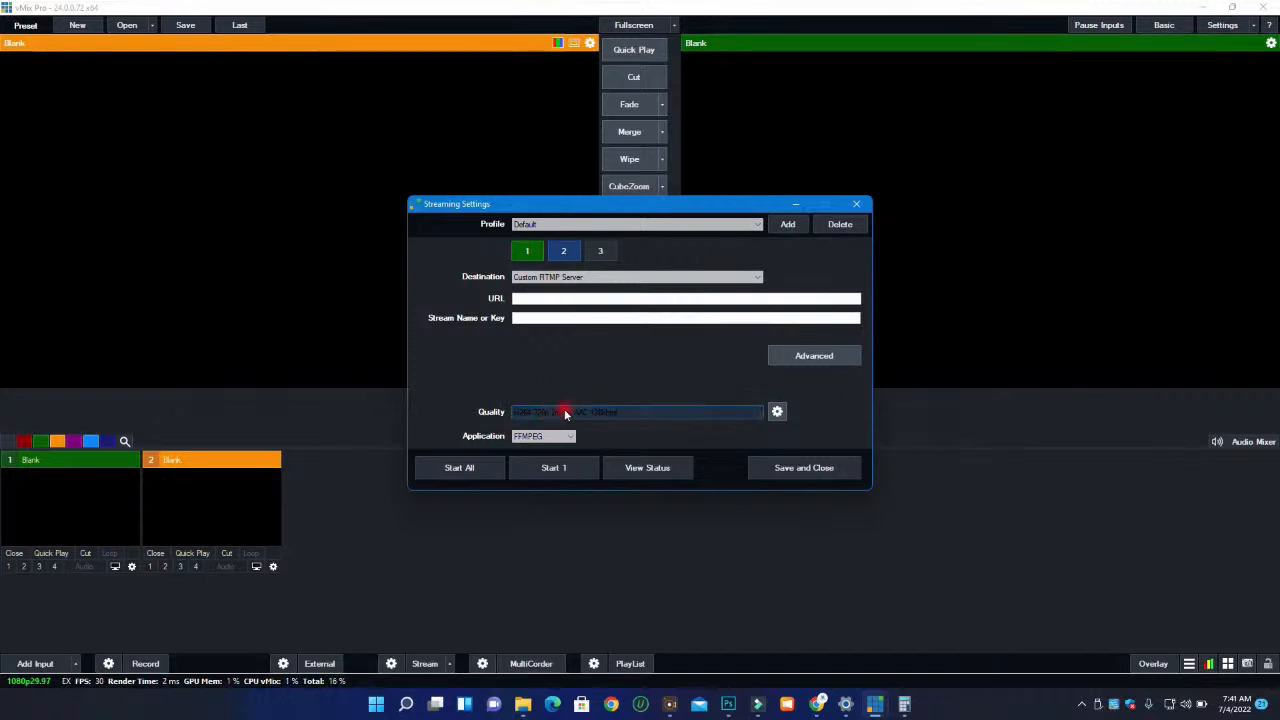
Reopen the streaming settings and examine the available quality presets without choosing another one
left_click(777, 411)
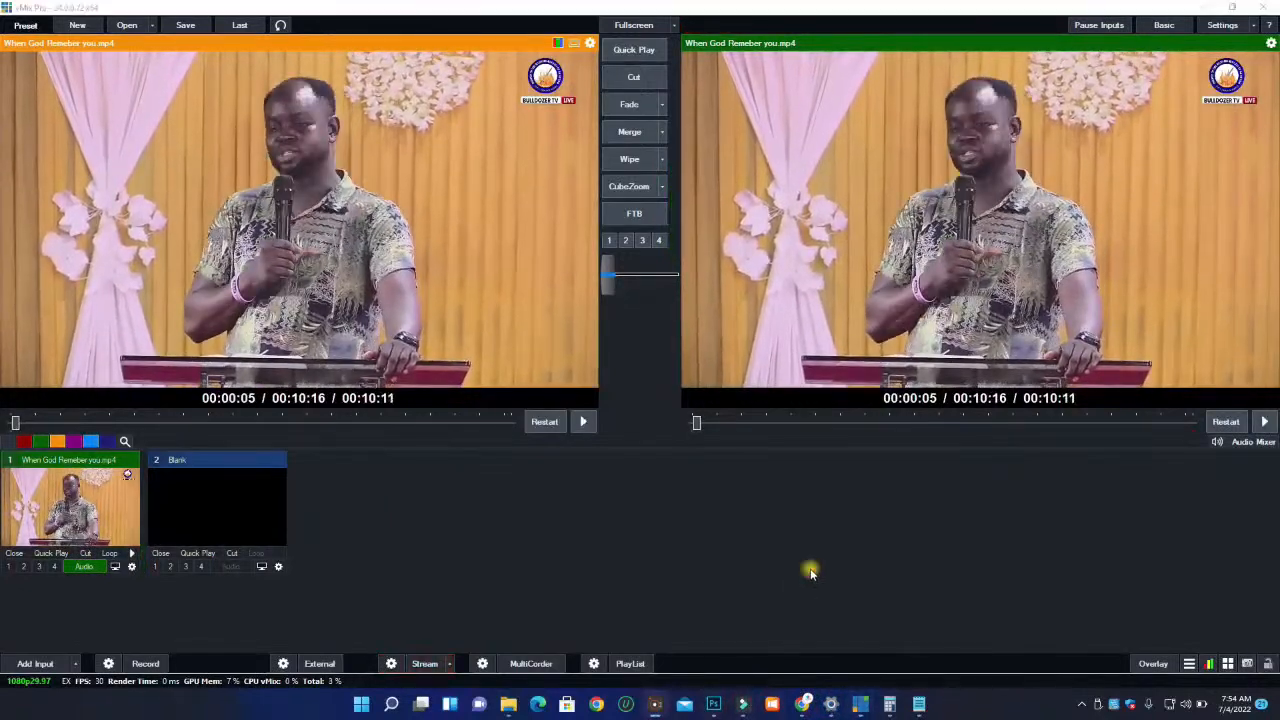
left_click(811, 572)
left_click(391, 663)
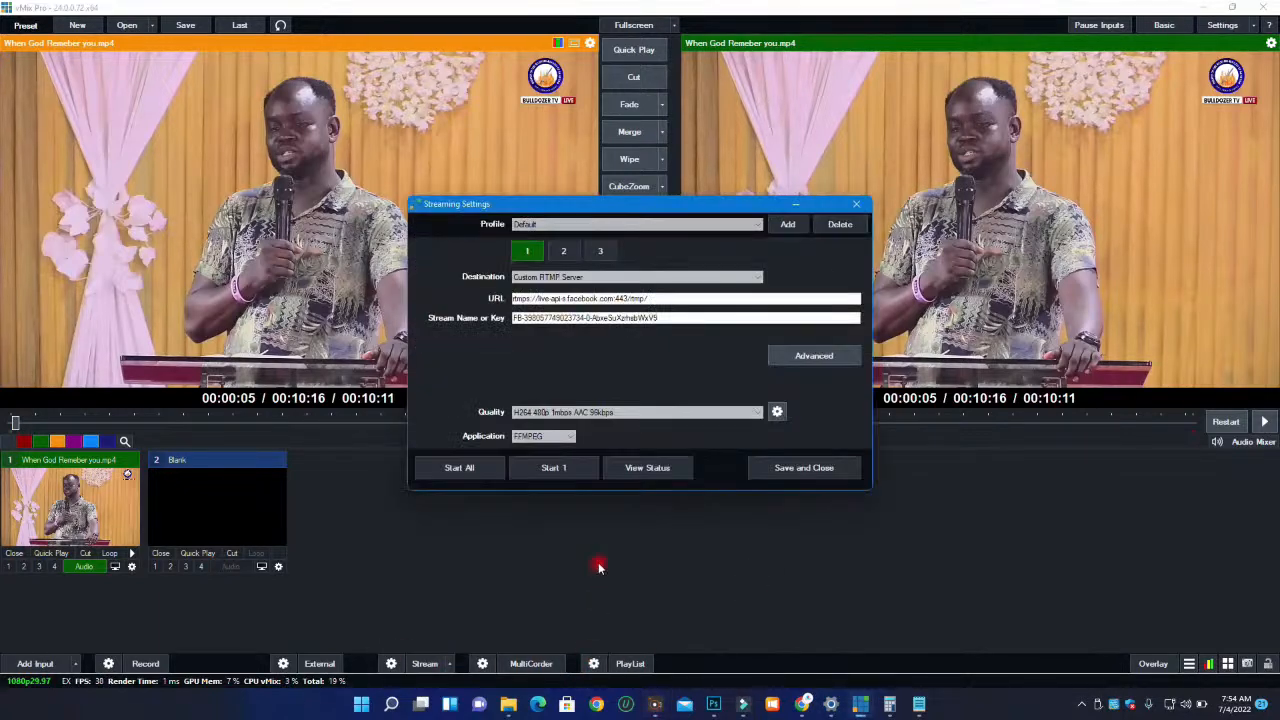
left_click(584, 414)
scroll(543, 429, "down", 1)
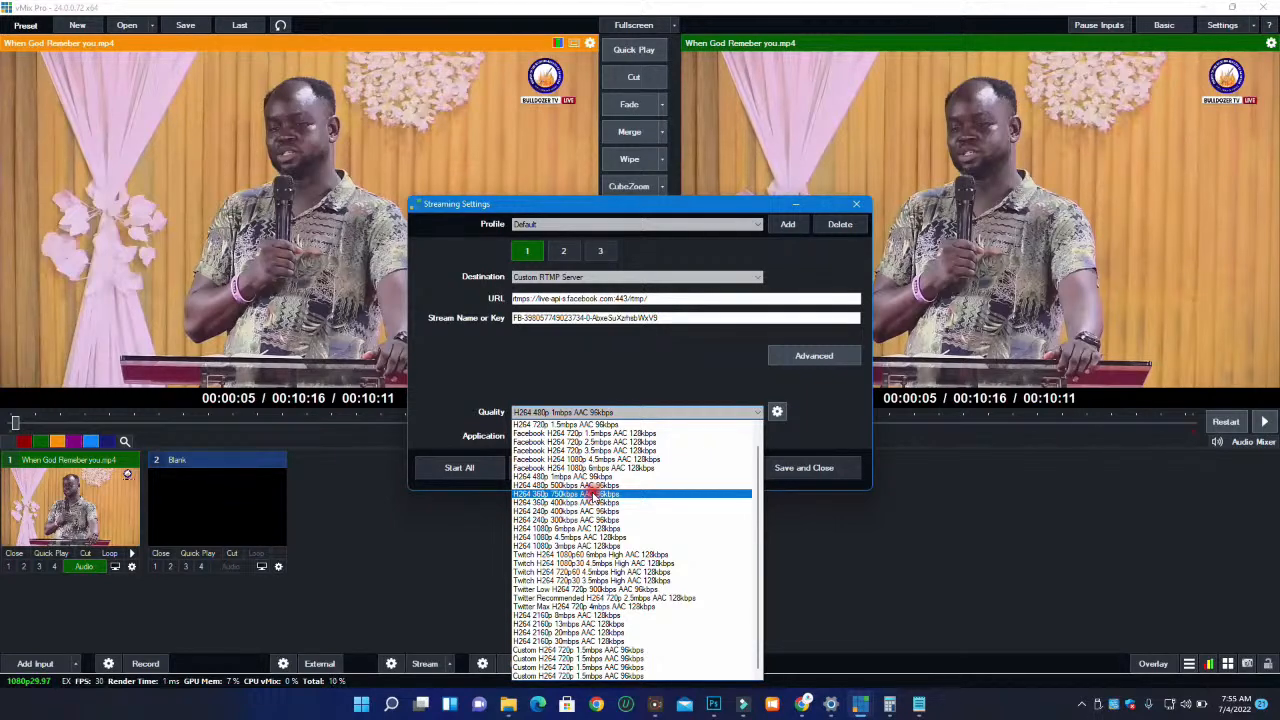
left_click(476, 532)
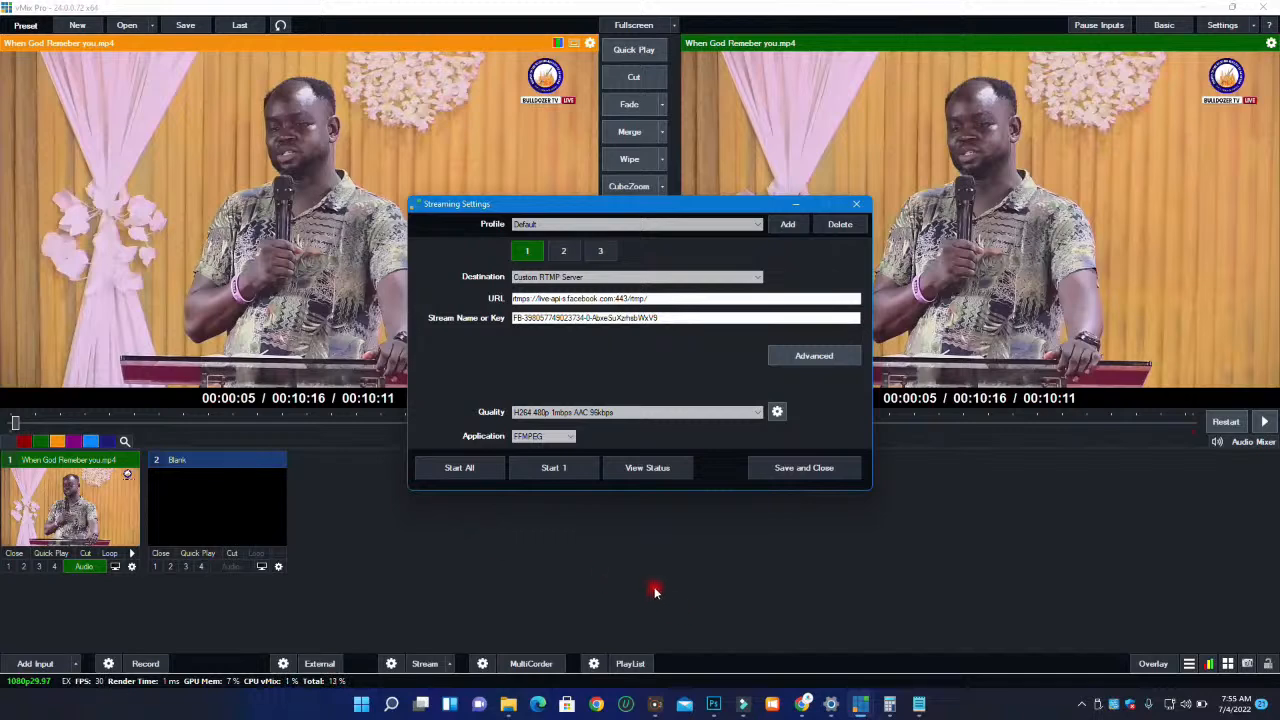
Switch to Chrome, start a new speed test on the Speedtest page and return to vMix
left_click(806, 705)
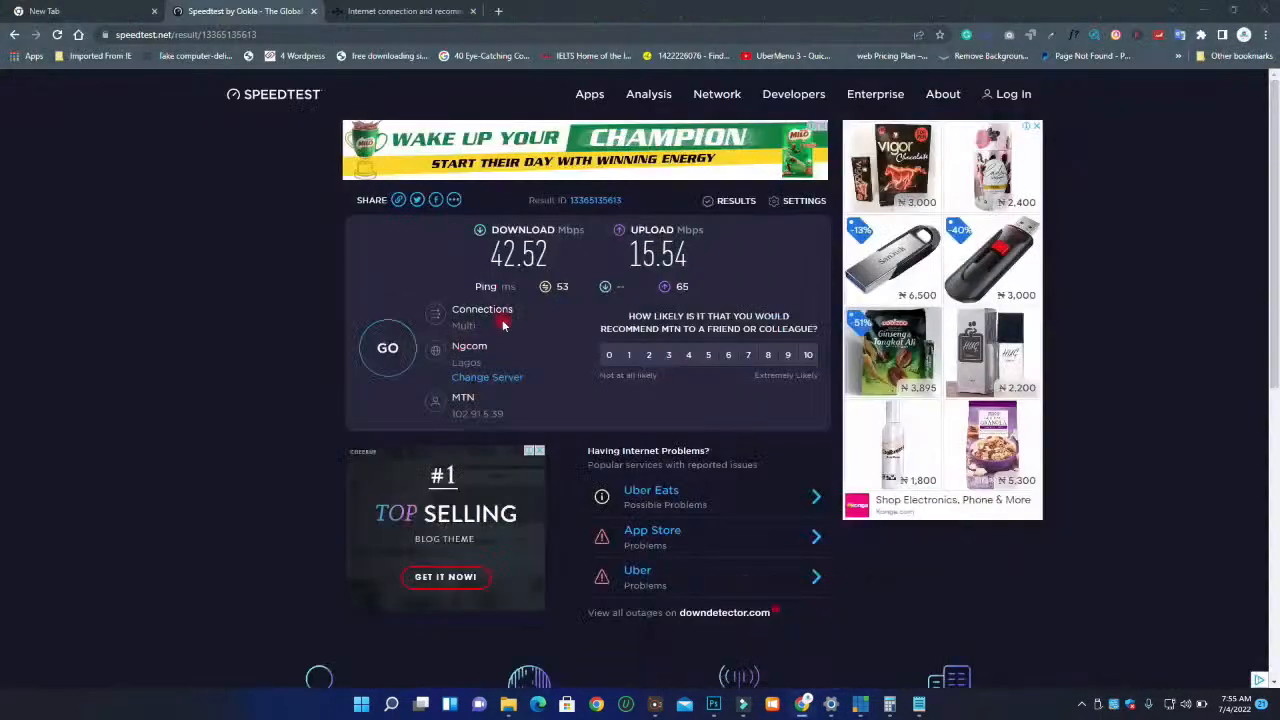
left_click(746, 646)
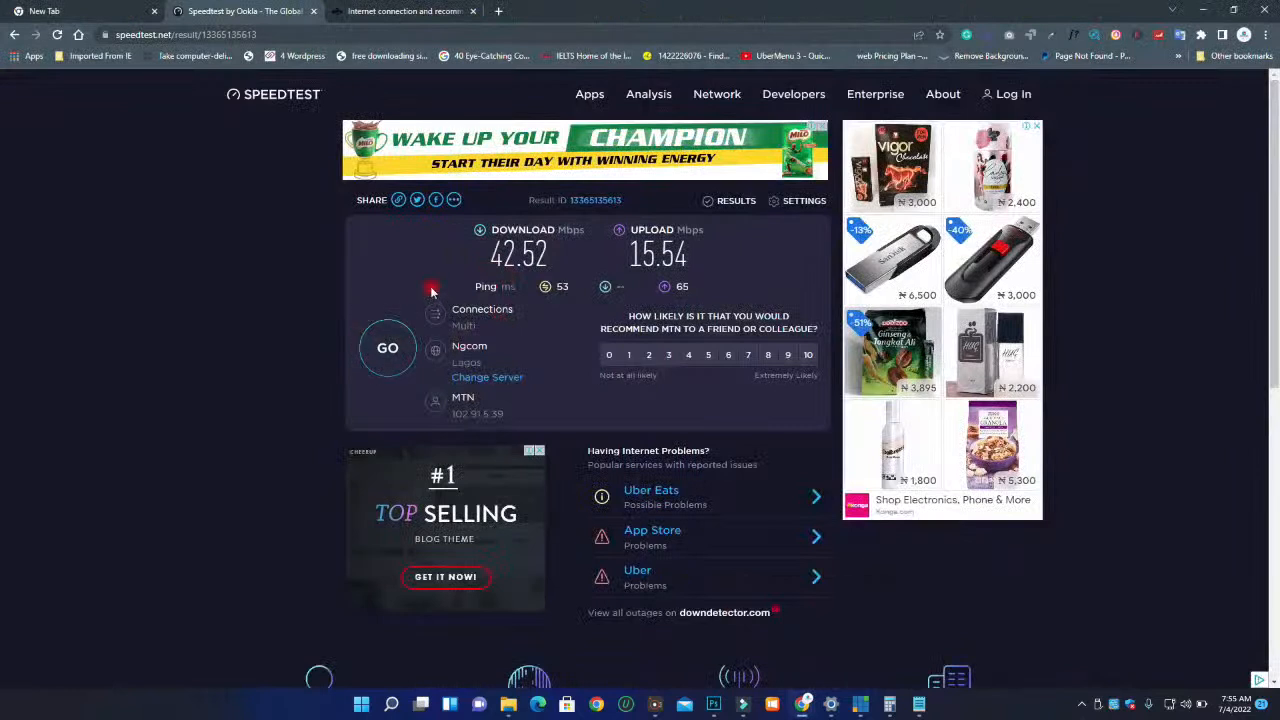
left_click(387, 348)
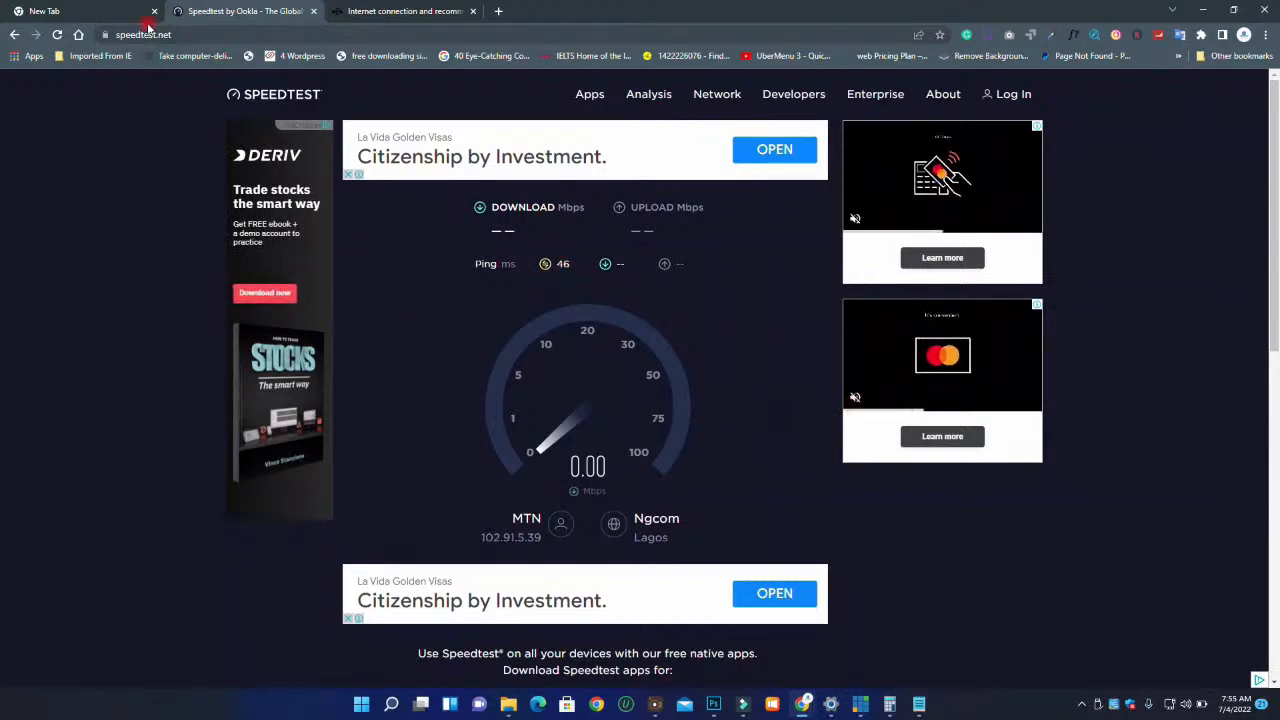
left_click(1205, 12)
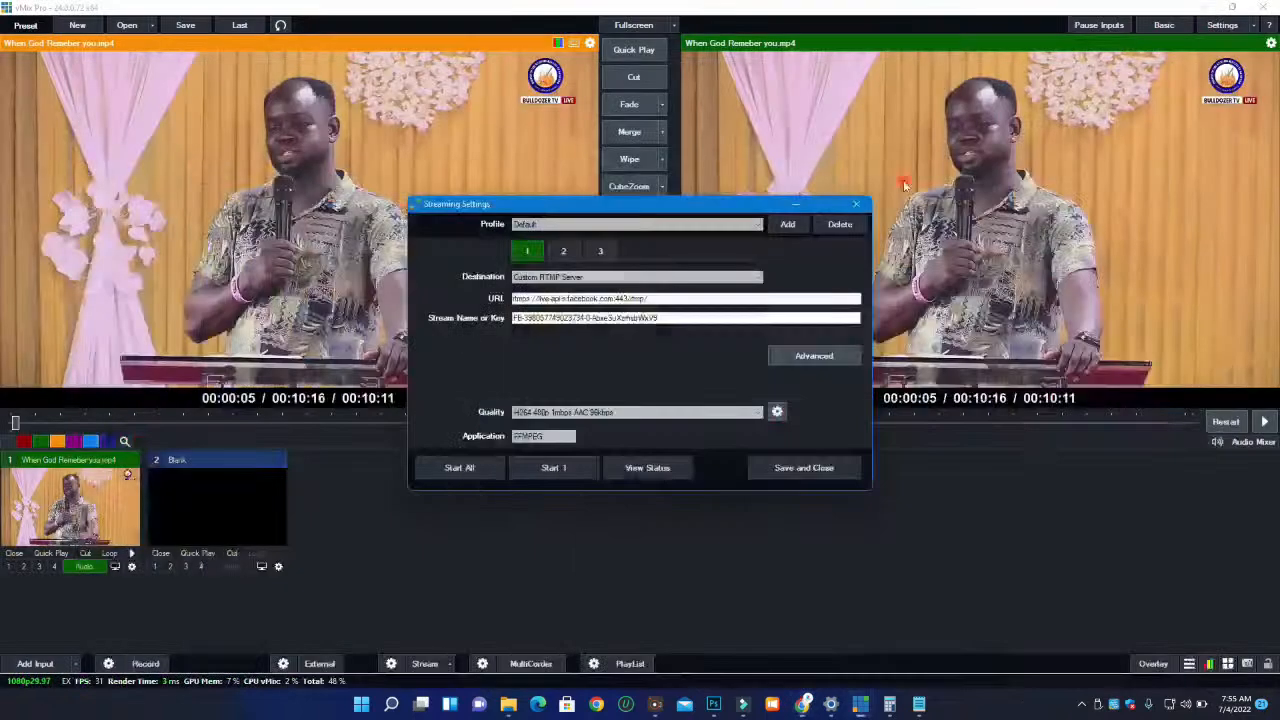